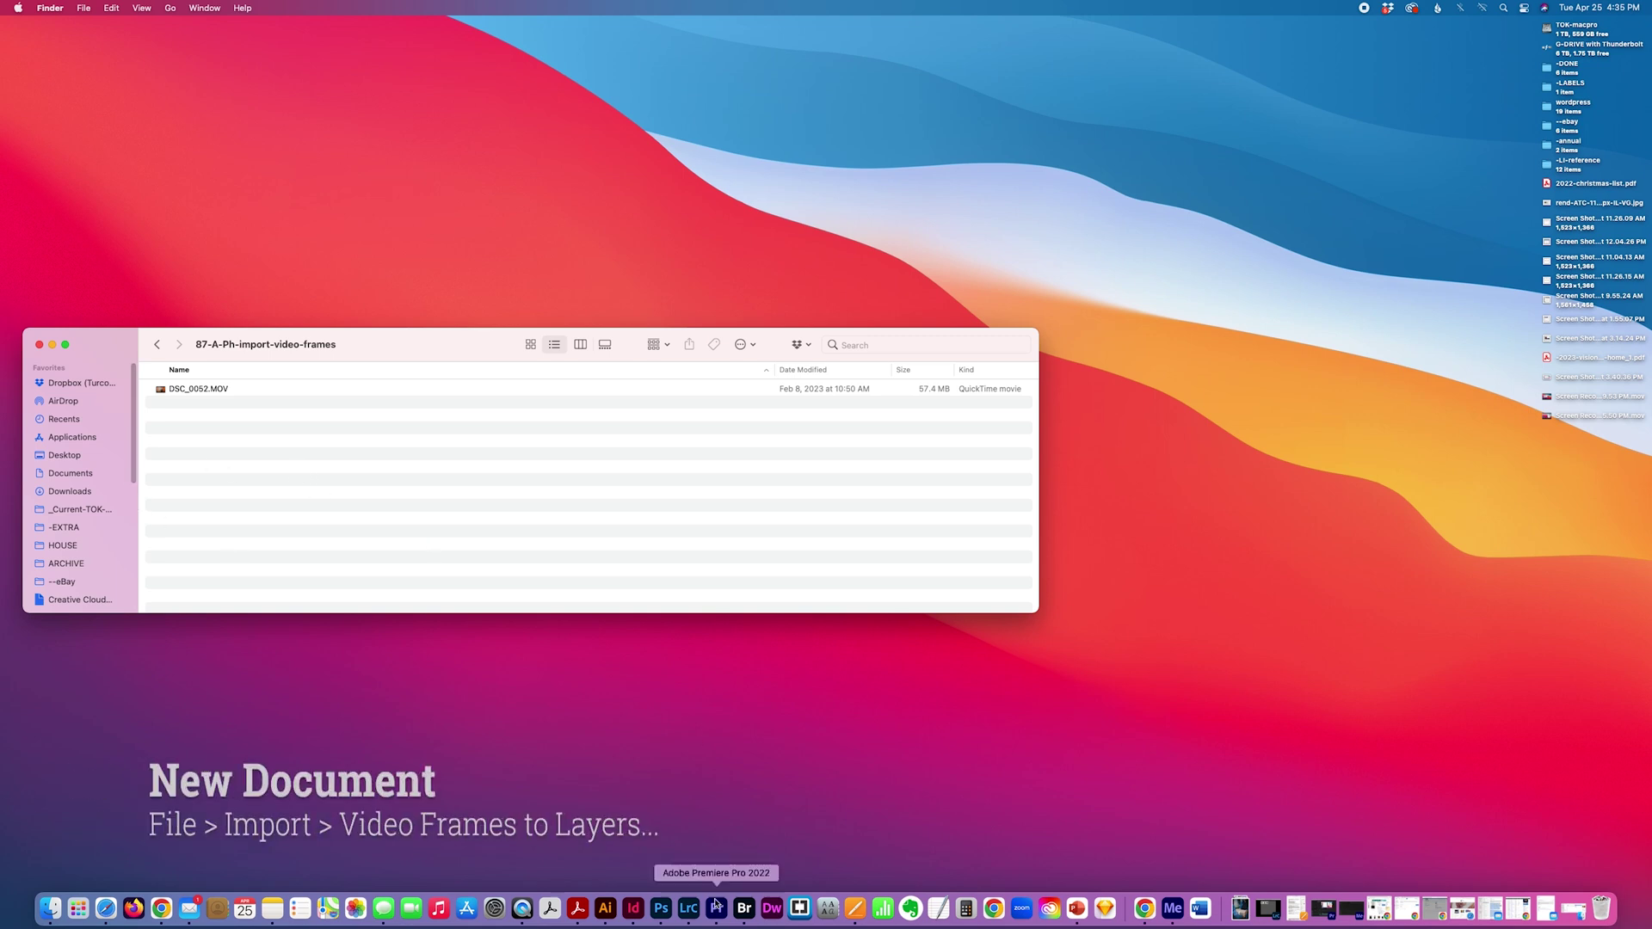
Switch to Photoshop and choose File > Import > Video Frames to Layers.
click(661, 908)
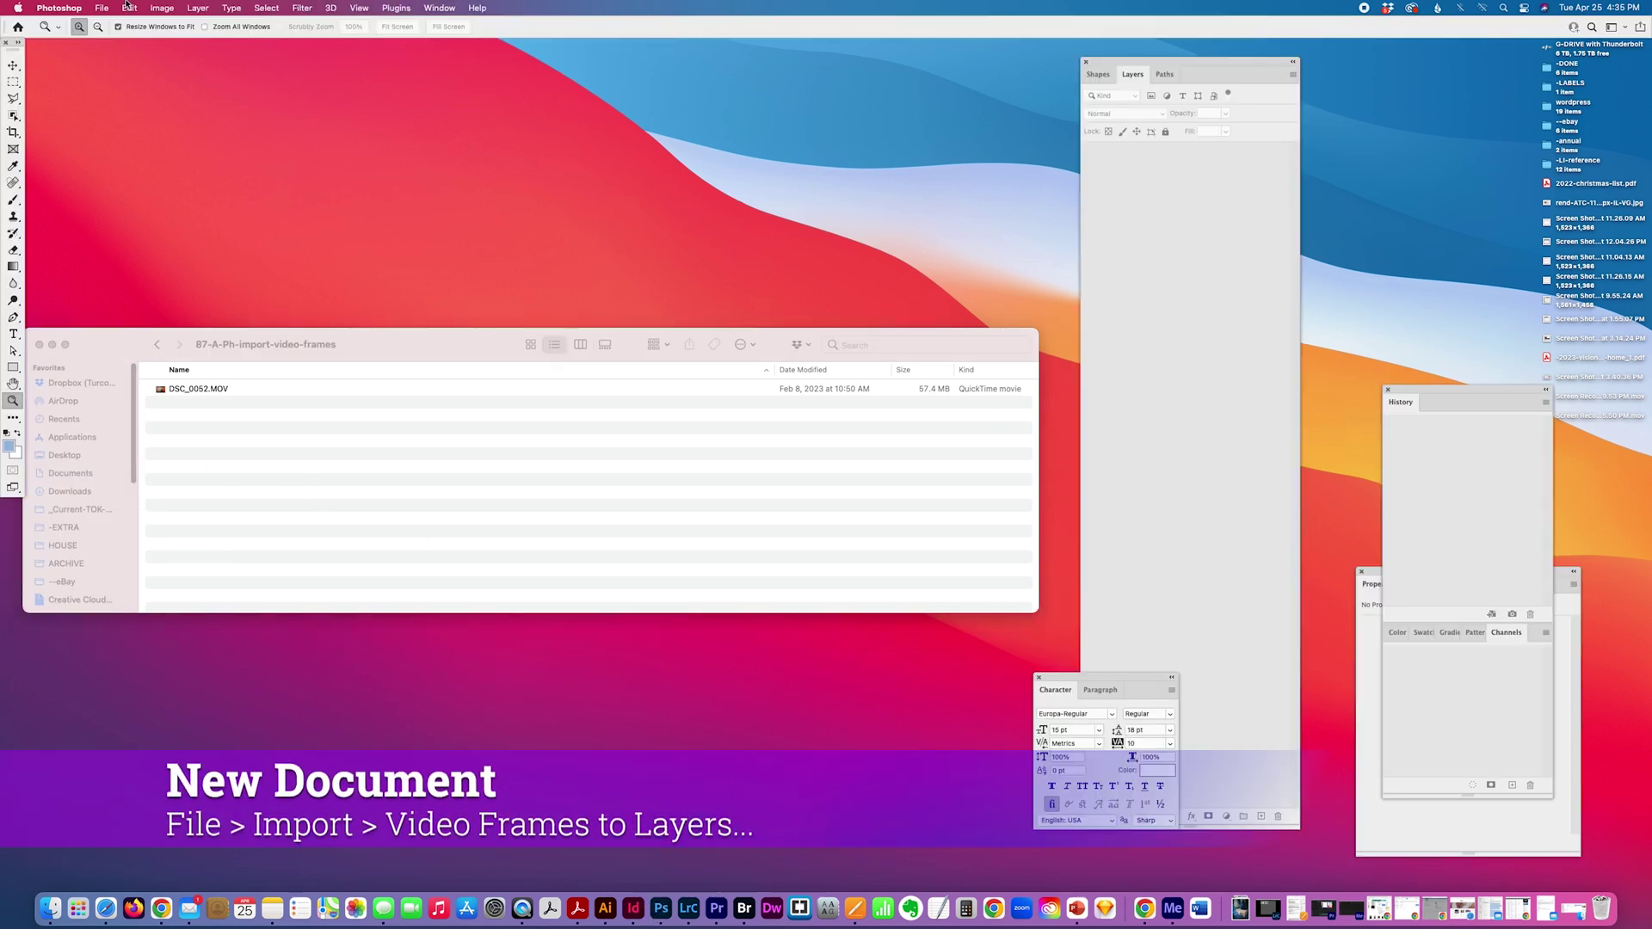
click(99, 8)
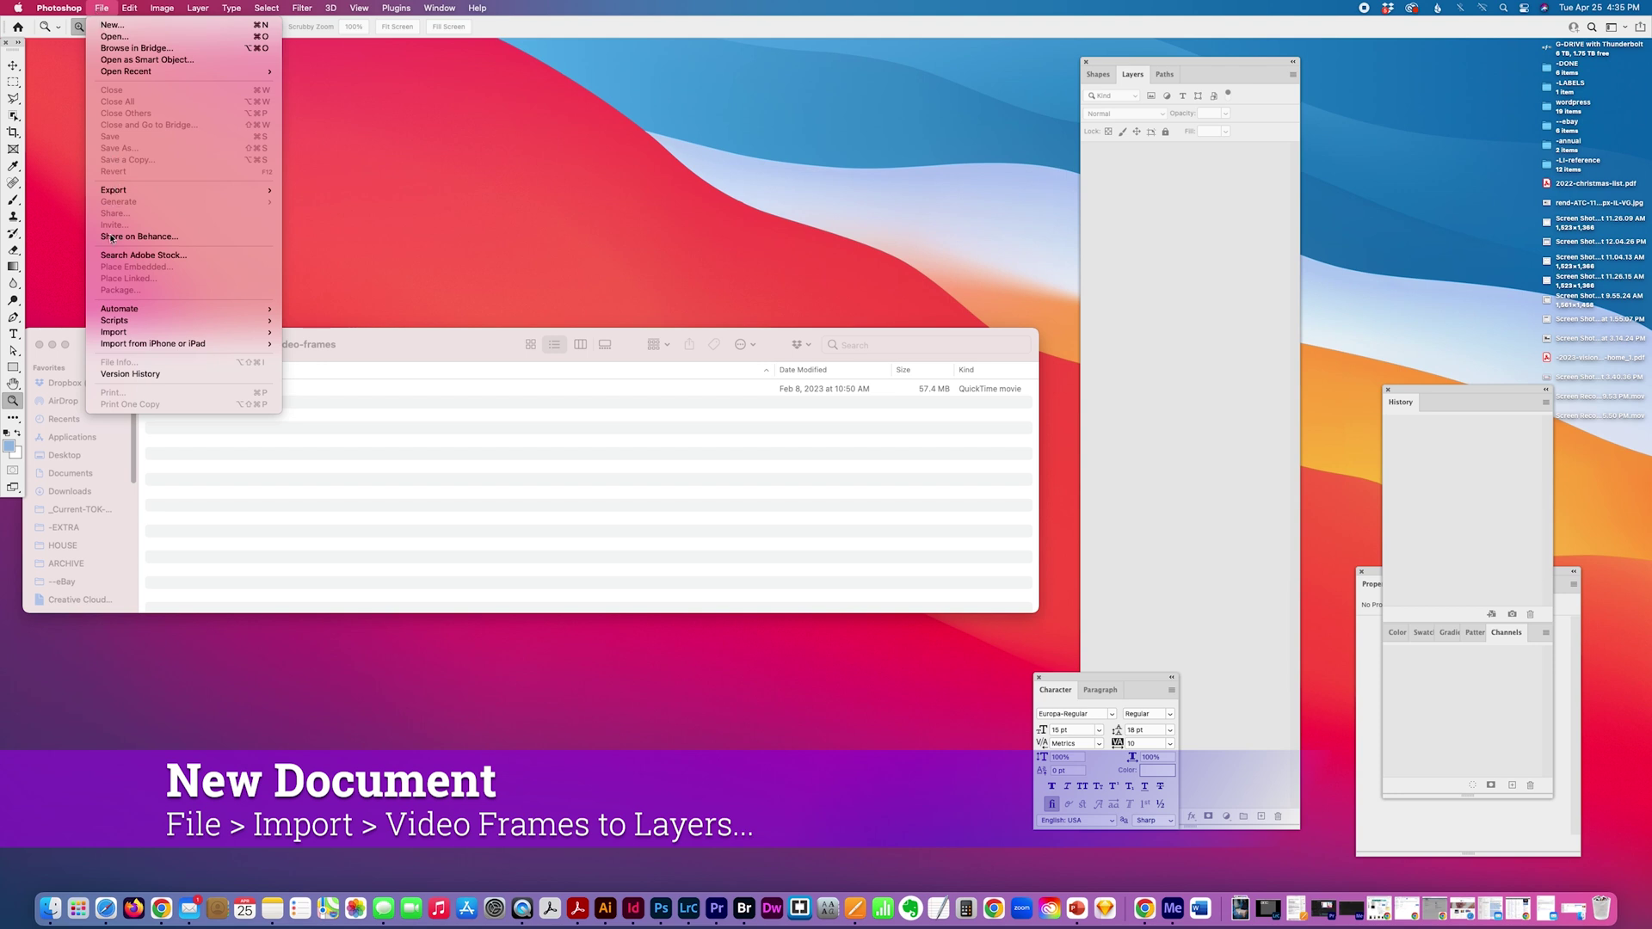
mouse_move(215, 333)
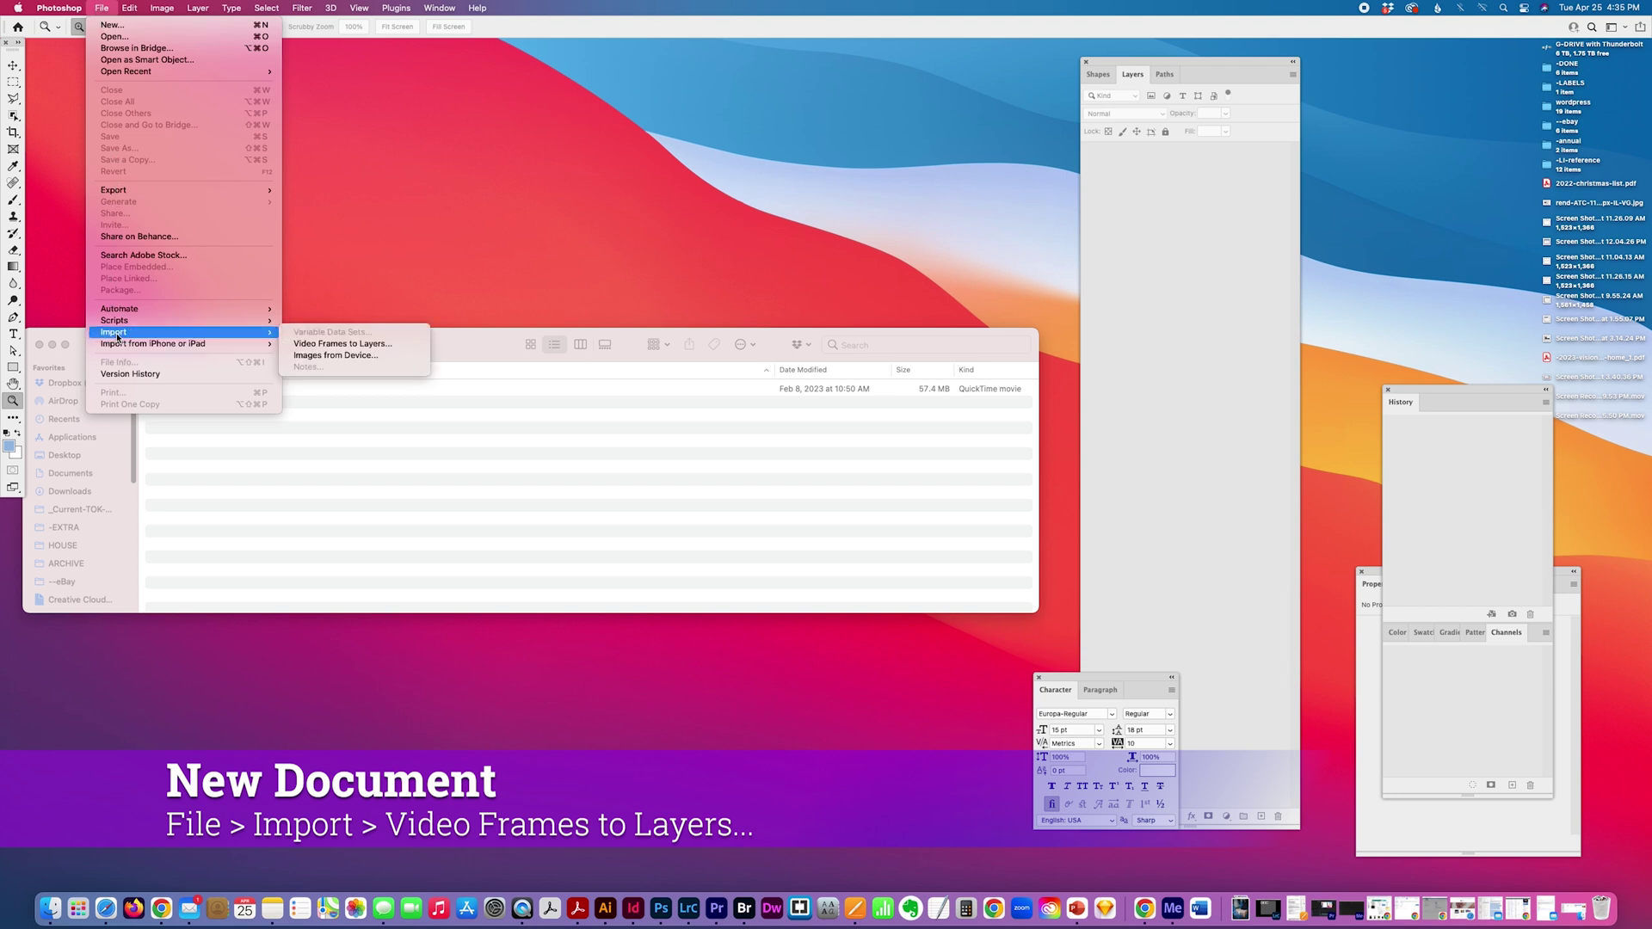
click(359, 346)
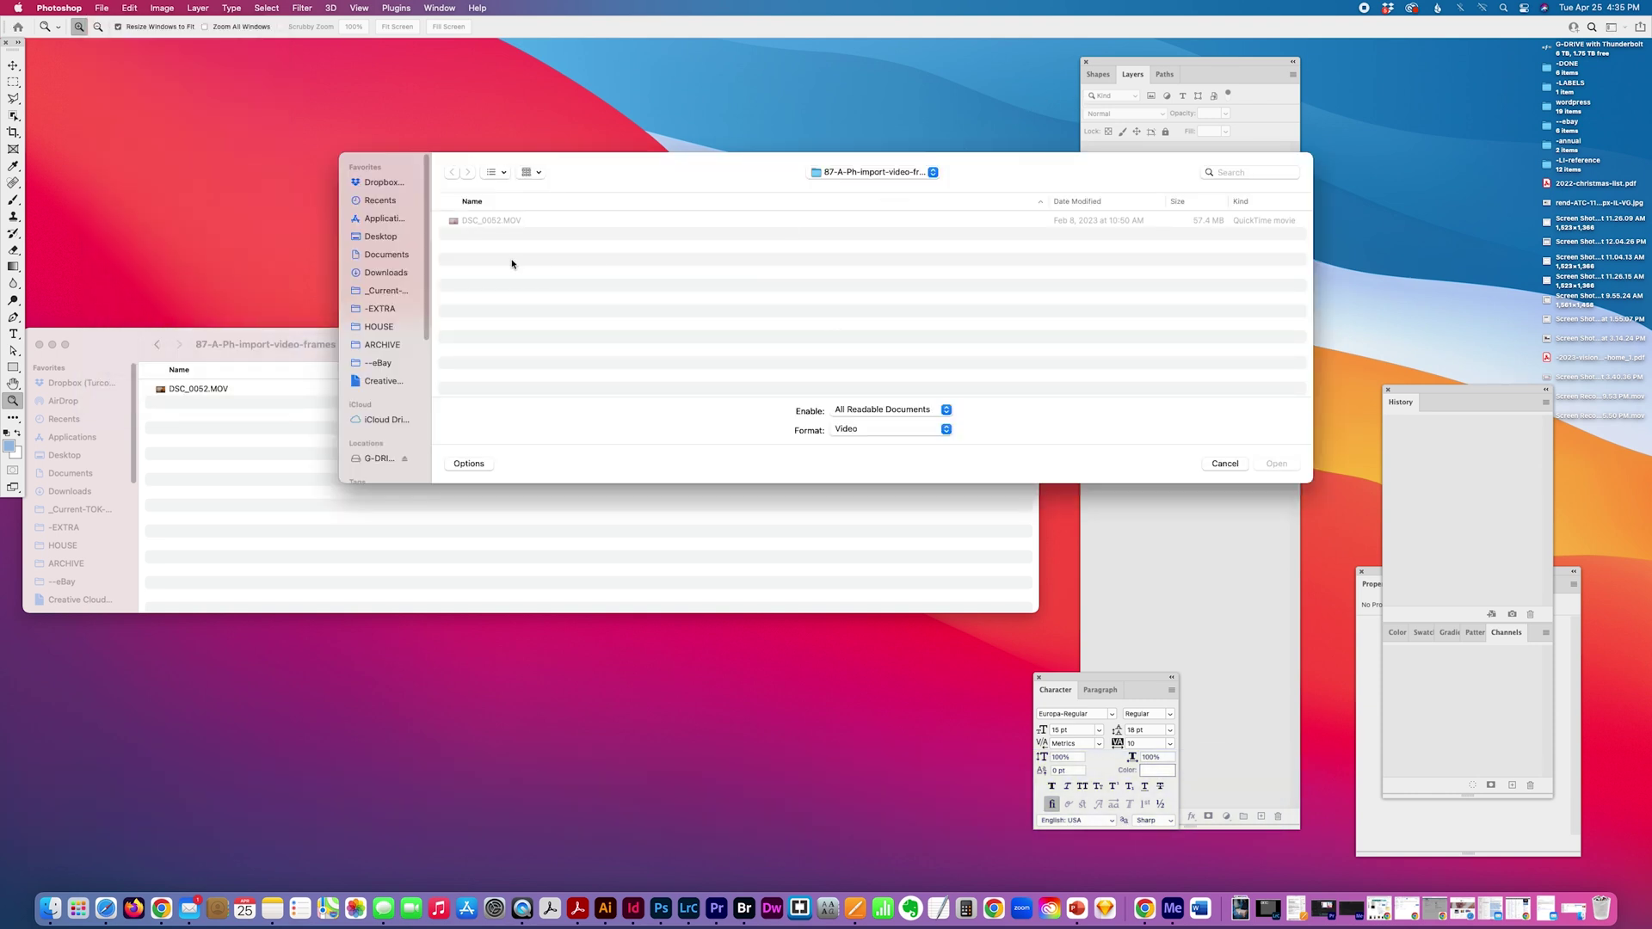
Select the clip DSC_0052.MOV in the file picker and open it.
click(506, 222)
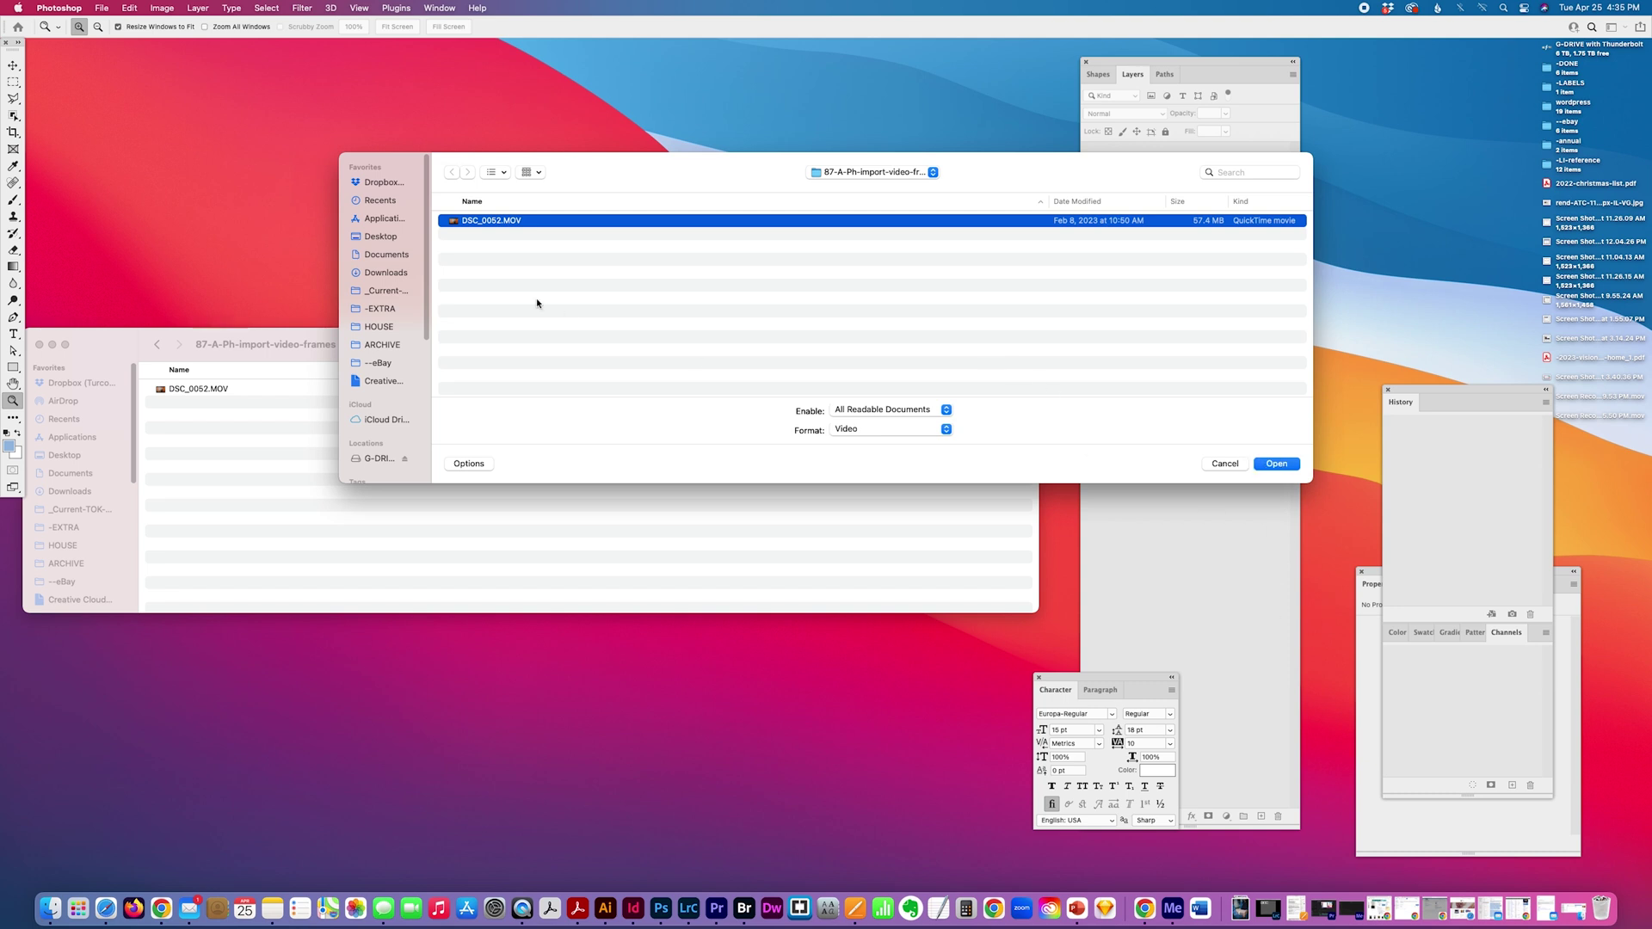
click(1277, 465)
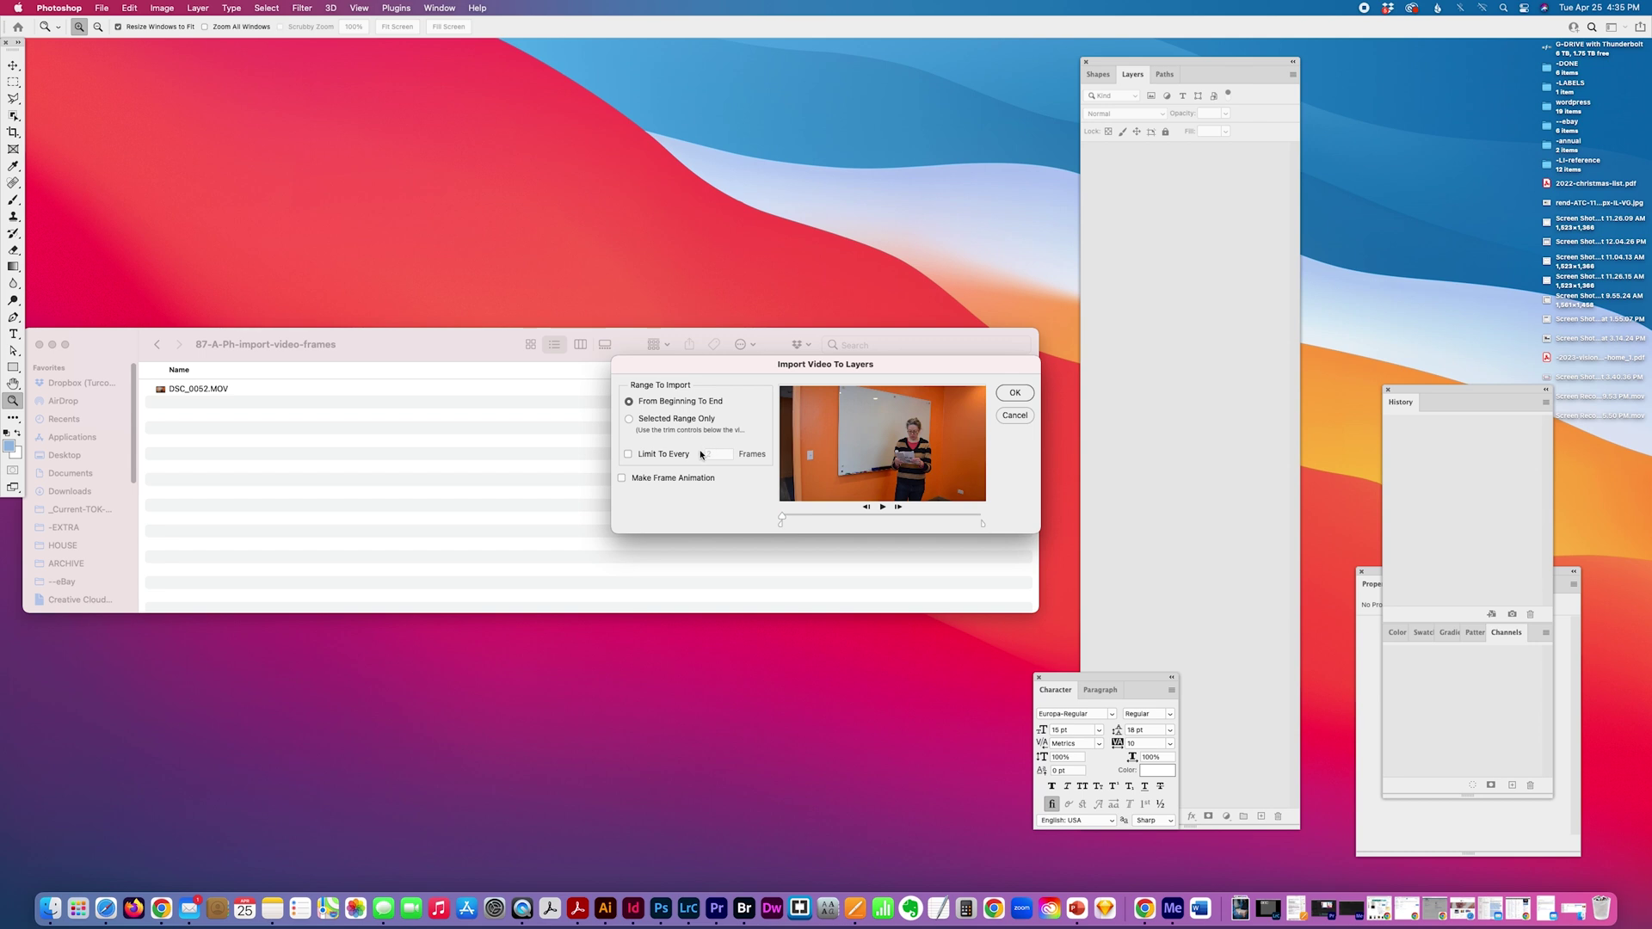
Import From Beginning To End, limited to every 10 frames, into a new layered document.
click(629, 419)
mouse_move(781, 527)
mouse_down()
mouse_move(829, 523)
mouse_move(755, 524)
mouse_up()
click(629, 402)
click(629, 456)
click(711, 455)
text(10)
drag(723, 454, 679, 451)
text(2)
drag(719, 455, 688, 458)
text(10)
click(1012, 393)
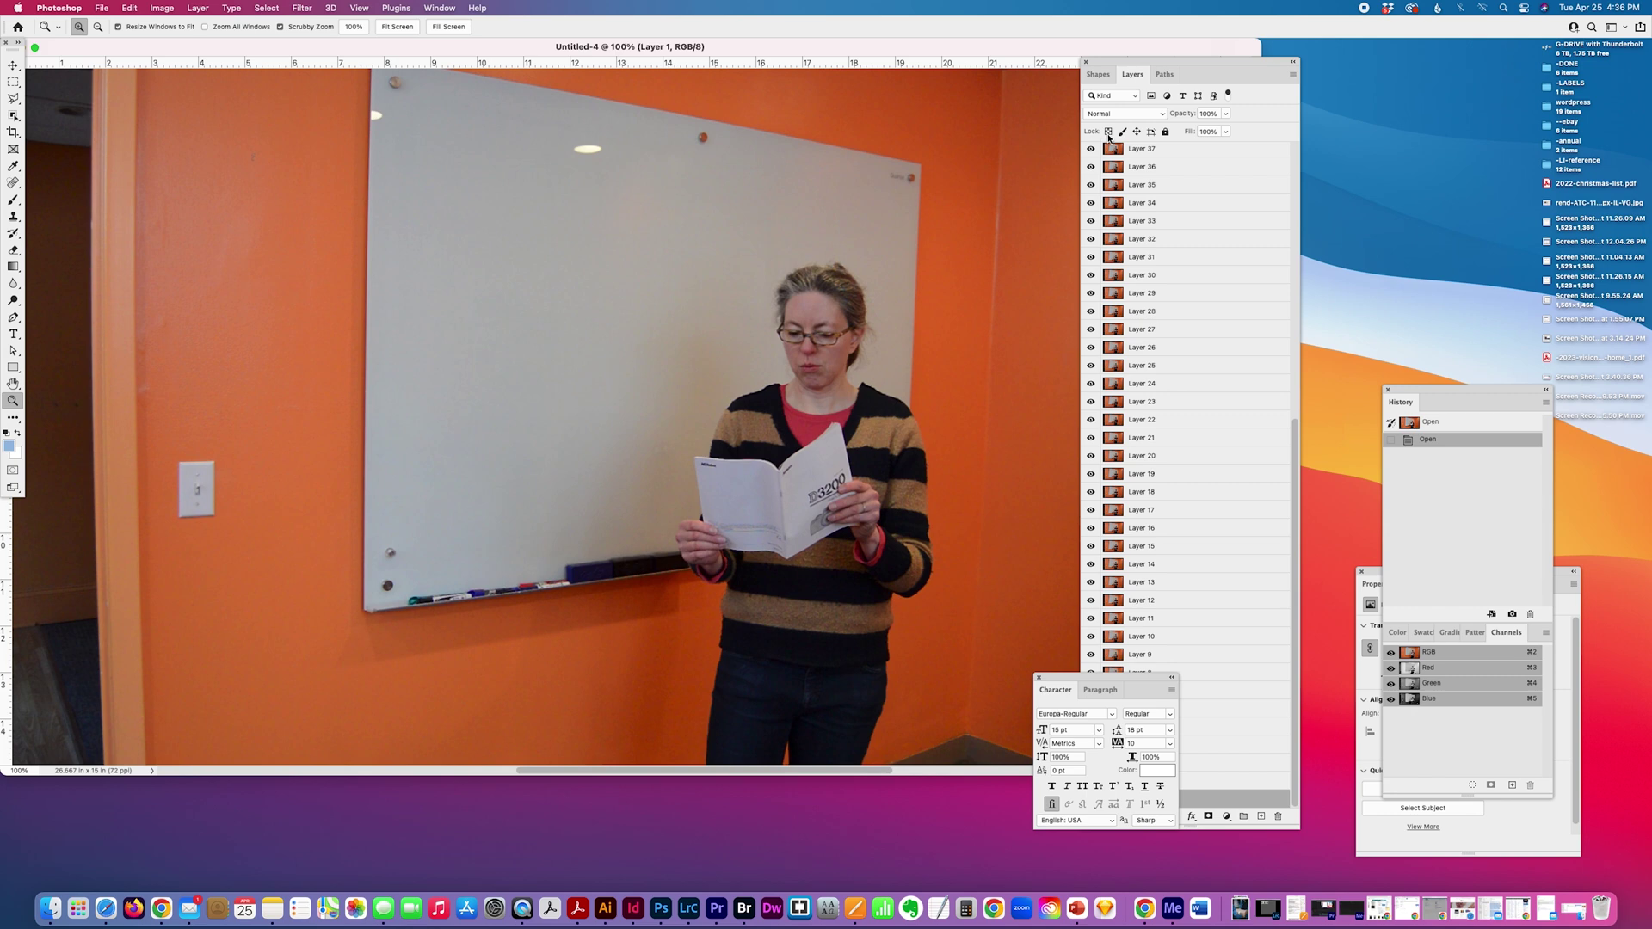
Hide layers 37–29, then 63–55, to preview frames, then show 37–29 again.
drag(1091, 148, 1085, 290)
click(1145, 311)
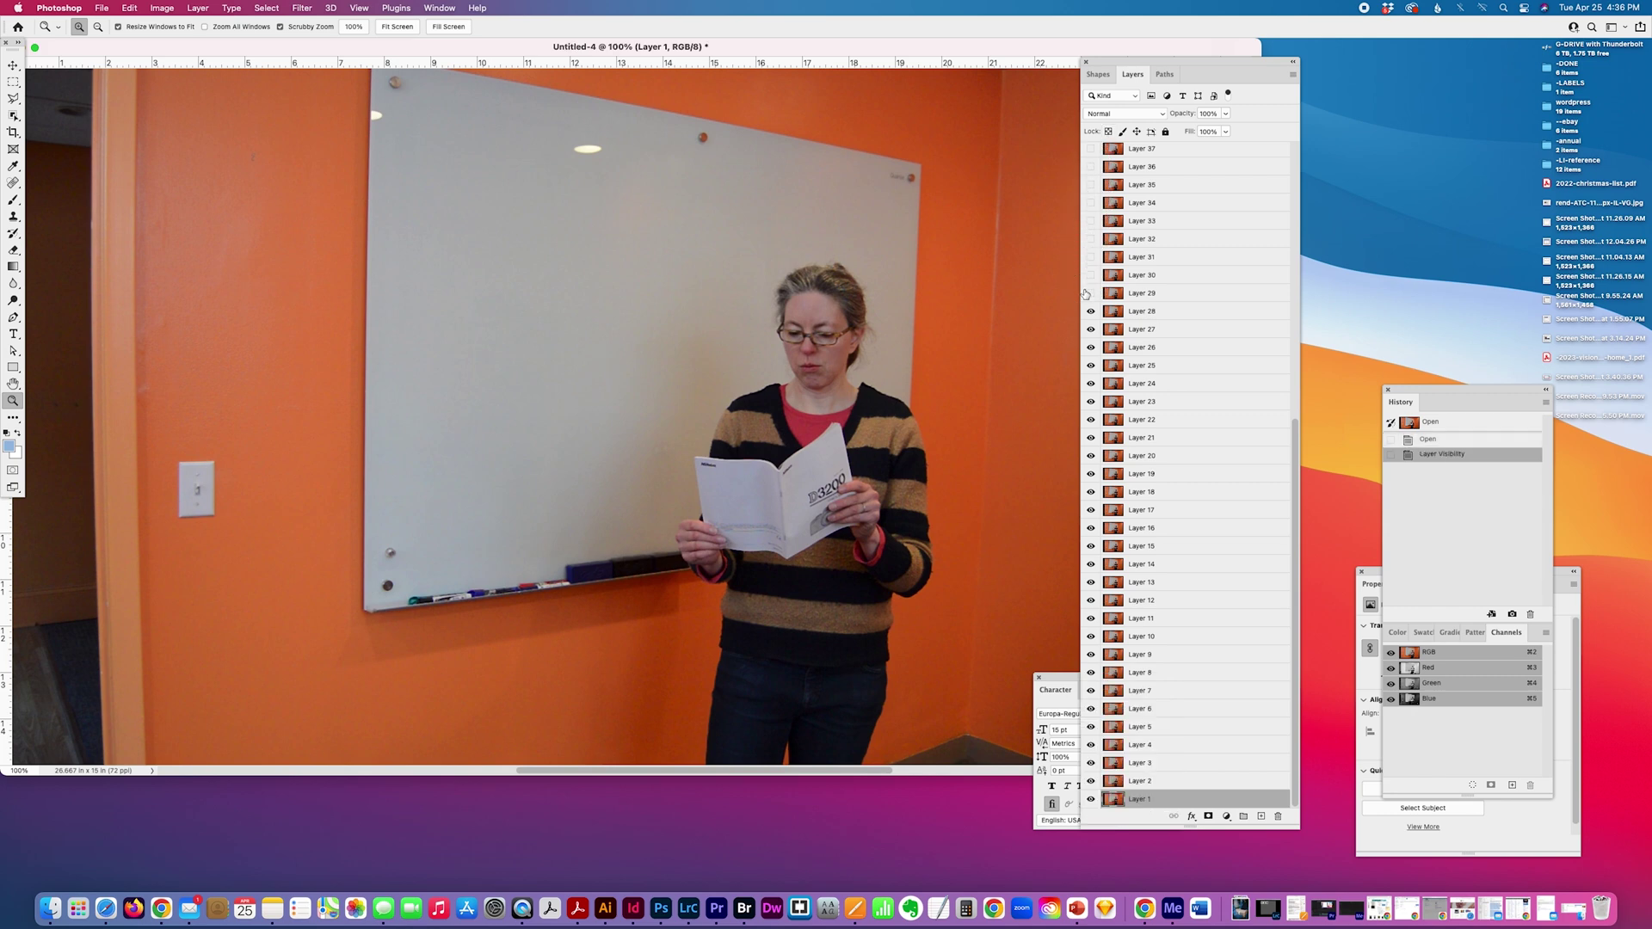
scroll(1170, 294, up, 5)
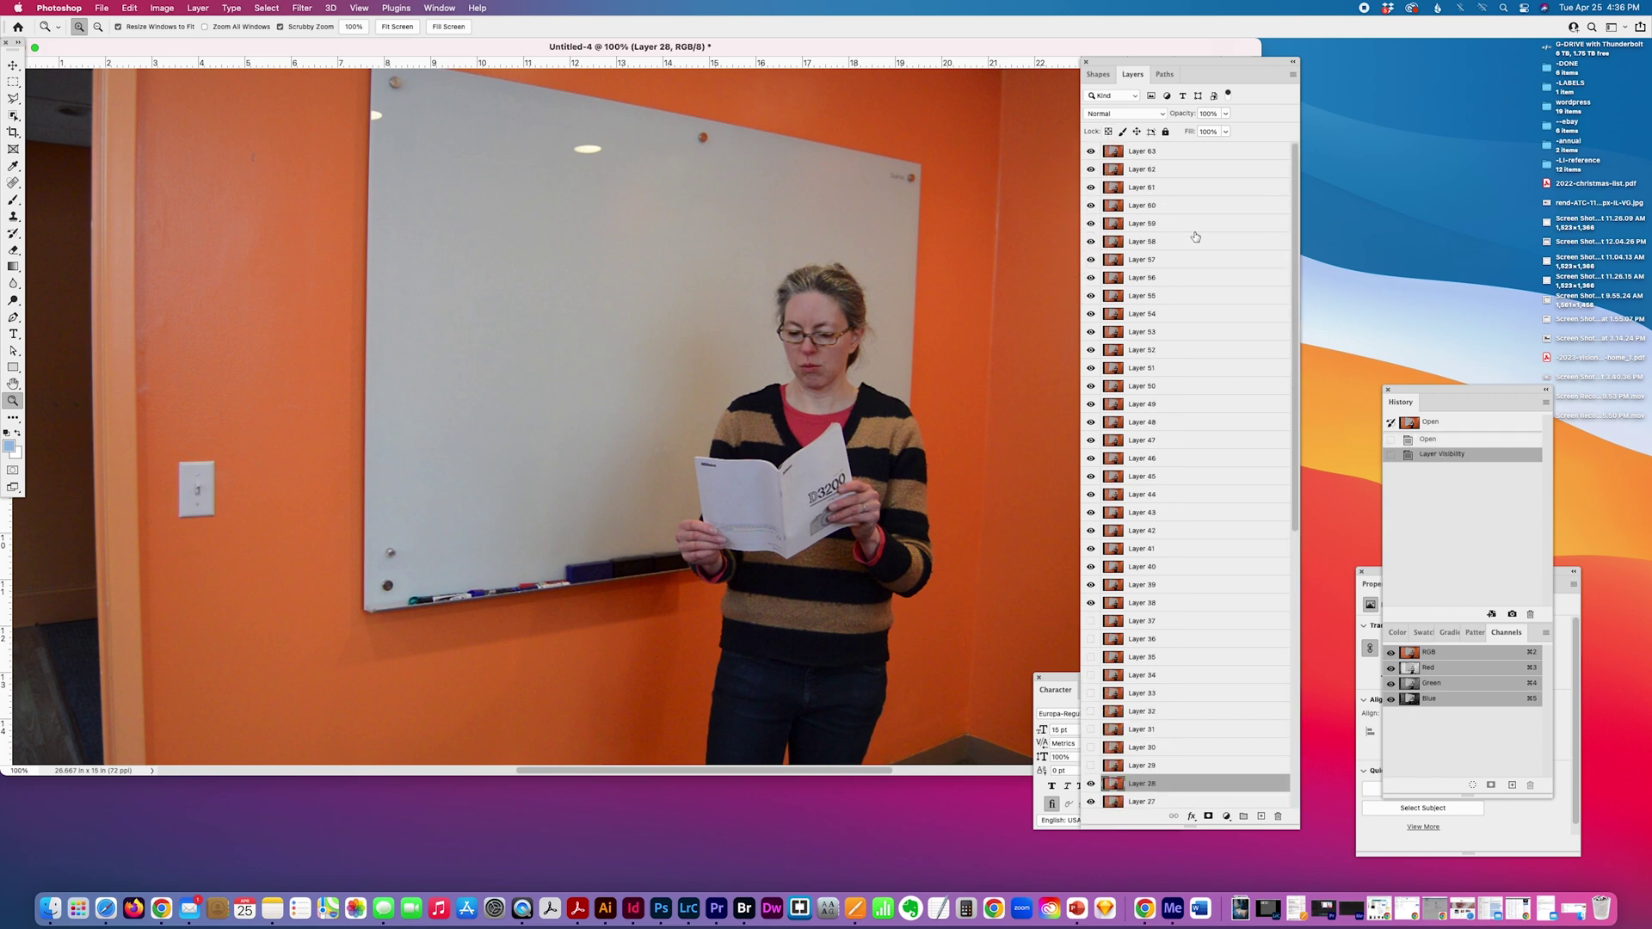
mouse_move(1294, 179)
mouse_down()
mouse_move(1286, 551)
mouse_move(1286, 154)
mouse_up()
drag(1091, 153, 1091, 295)
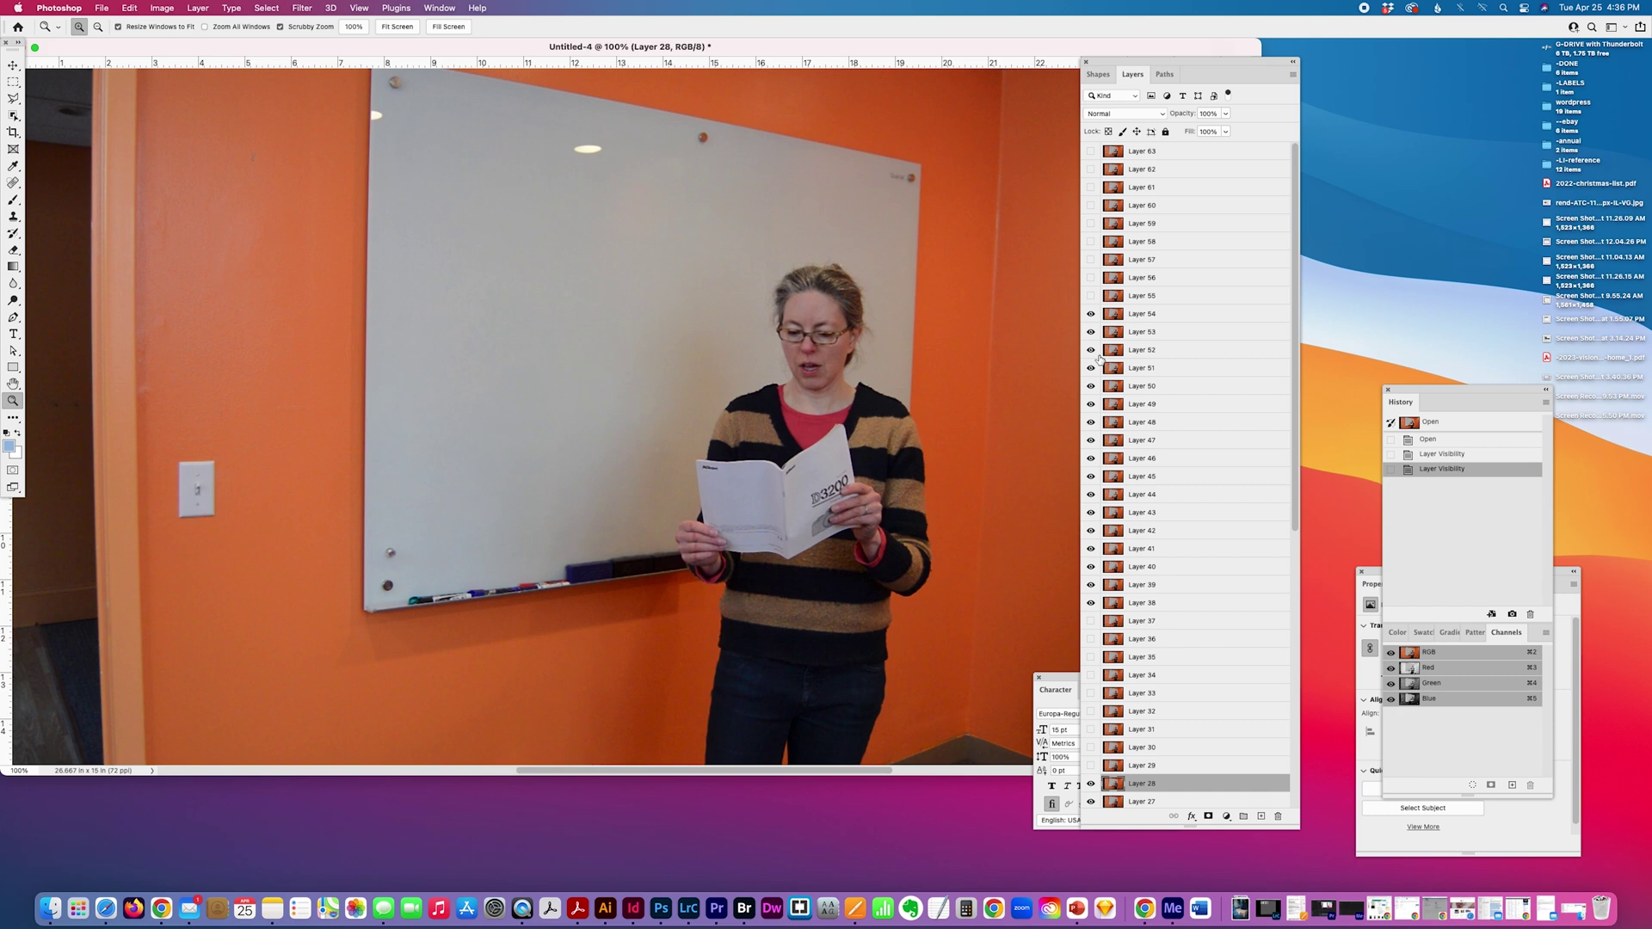
drag(1091, 622, 1090, 766)
Hide layers 54–43, float the document window, then make all frame layers visible.
drag(1091, 314, 1086, 513)
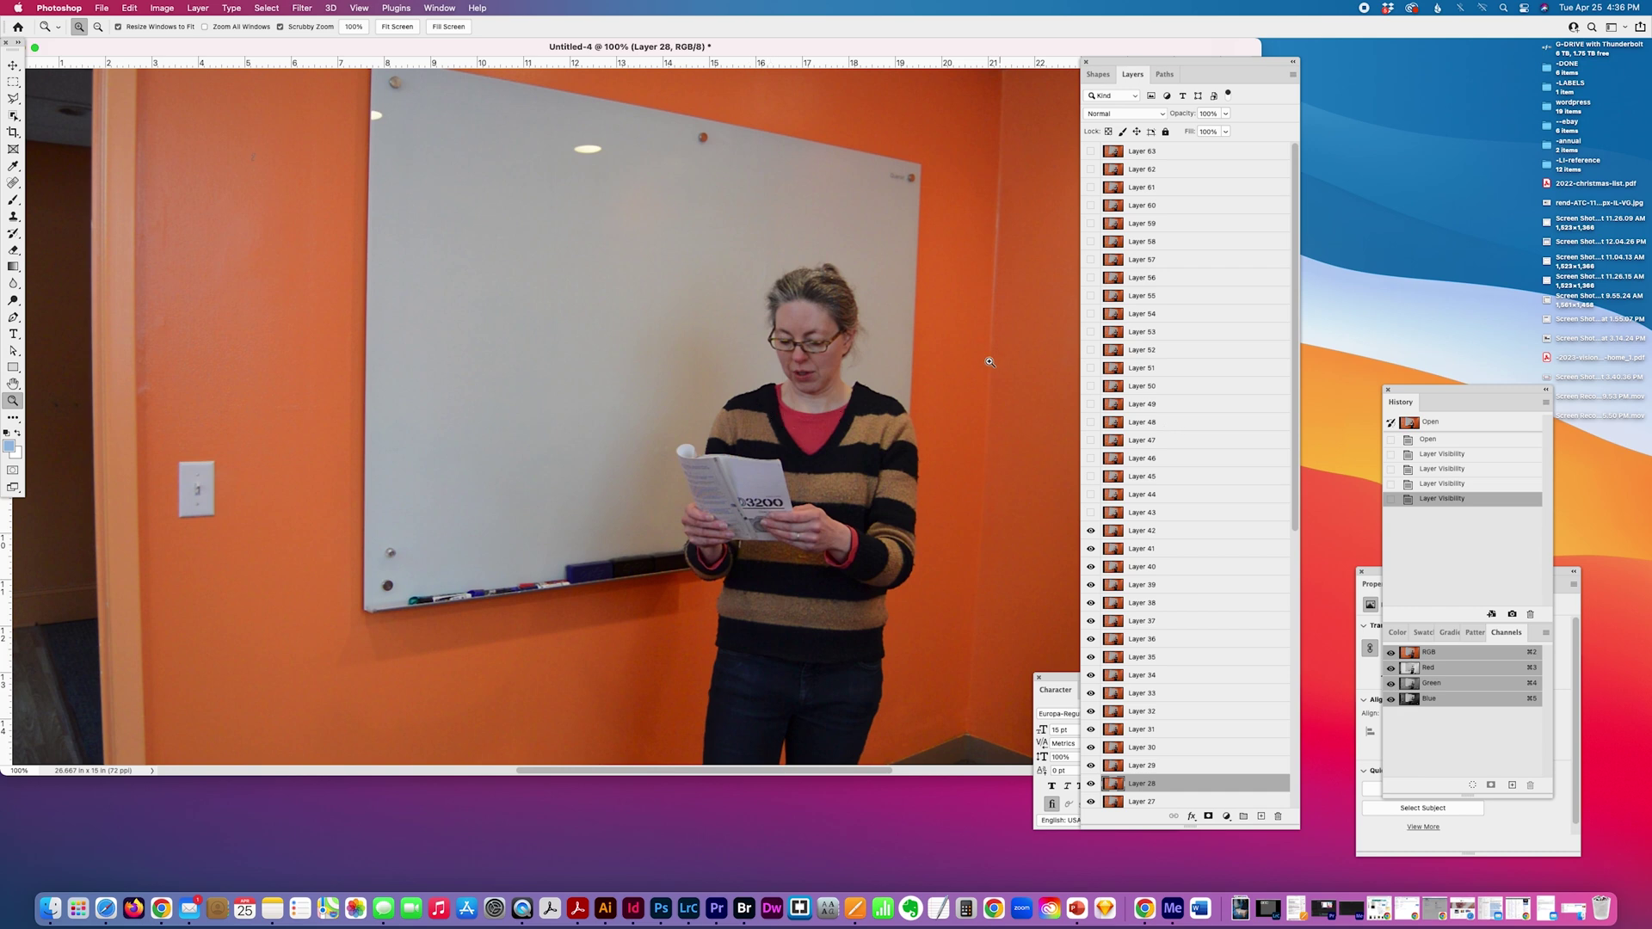
drag(418, 46, 418, 53)
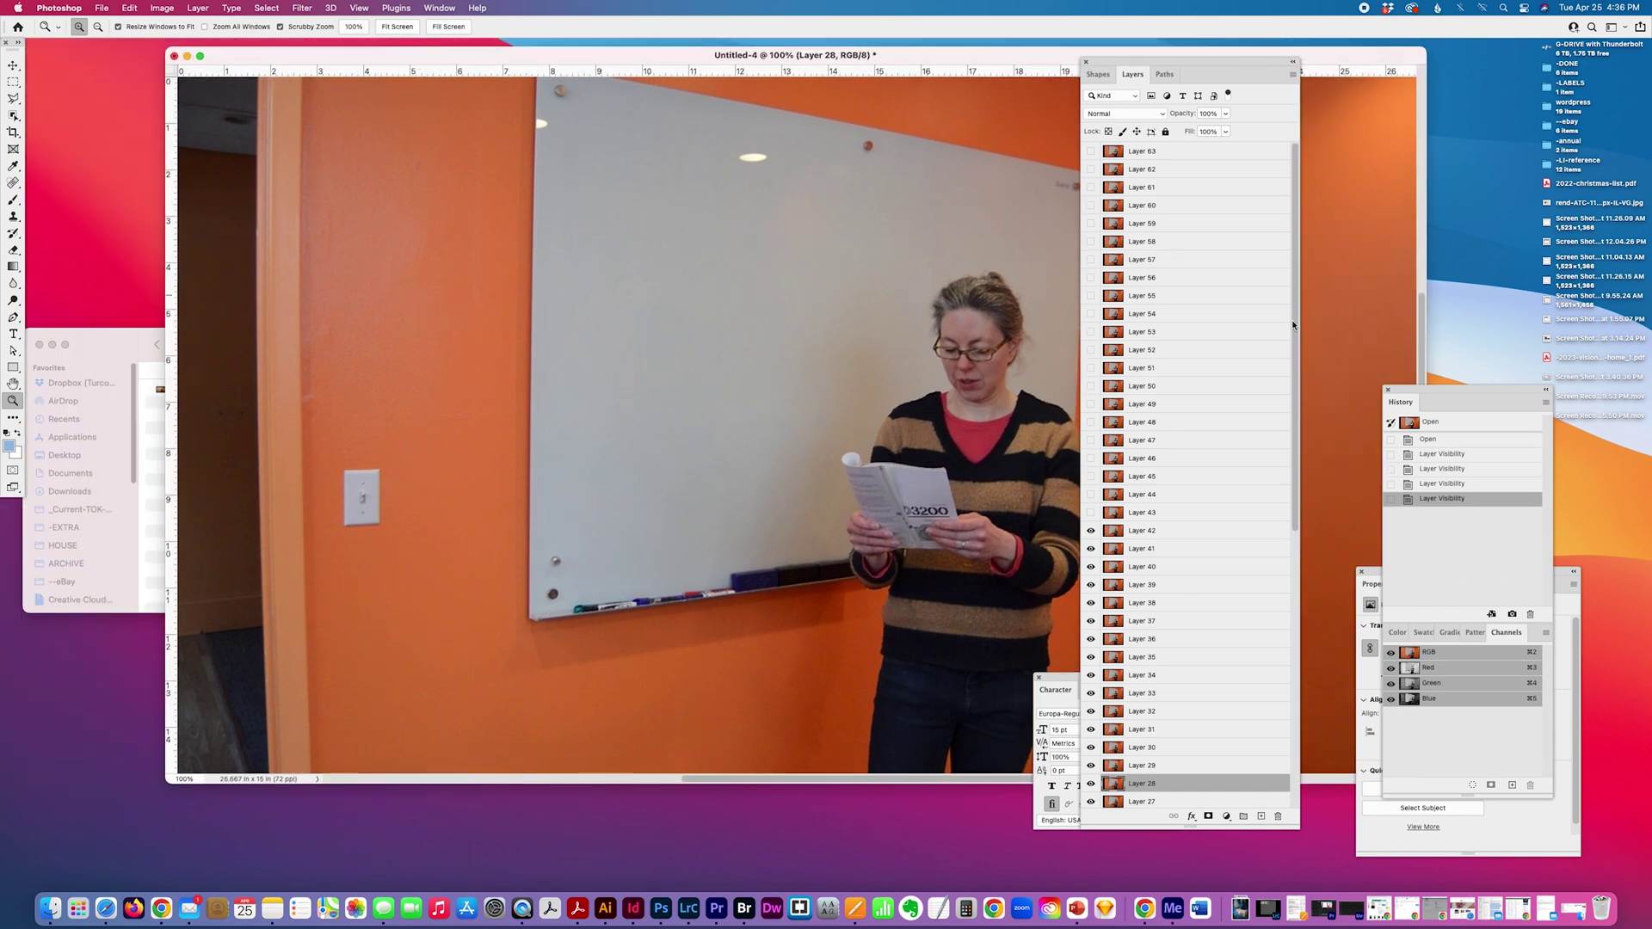
alt+click(1091, 386)
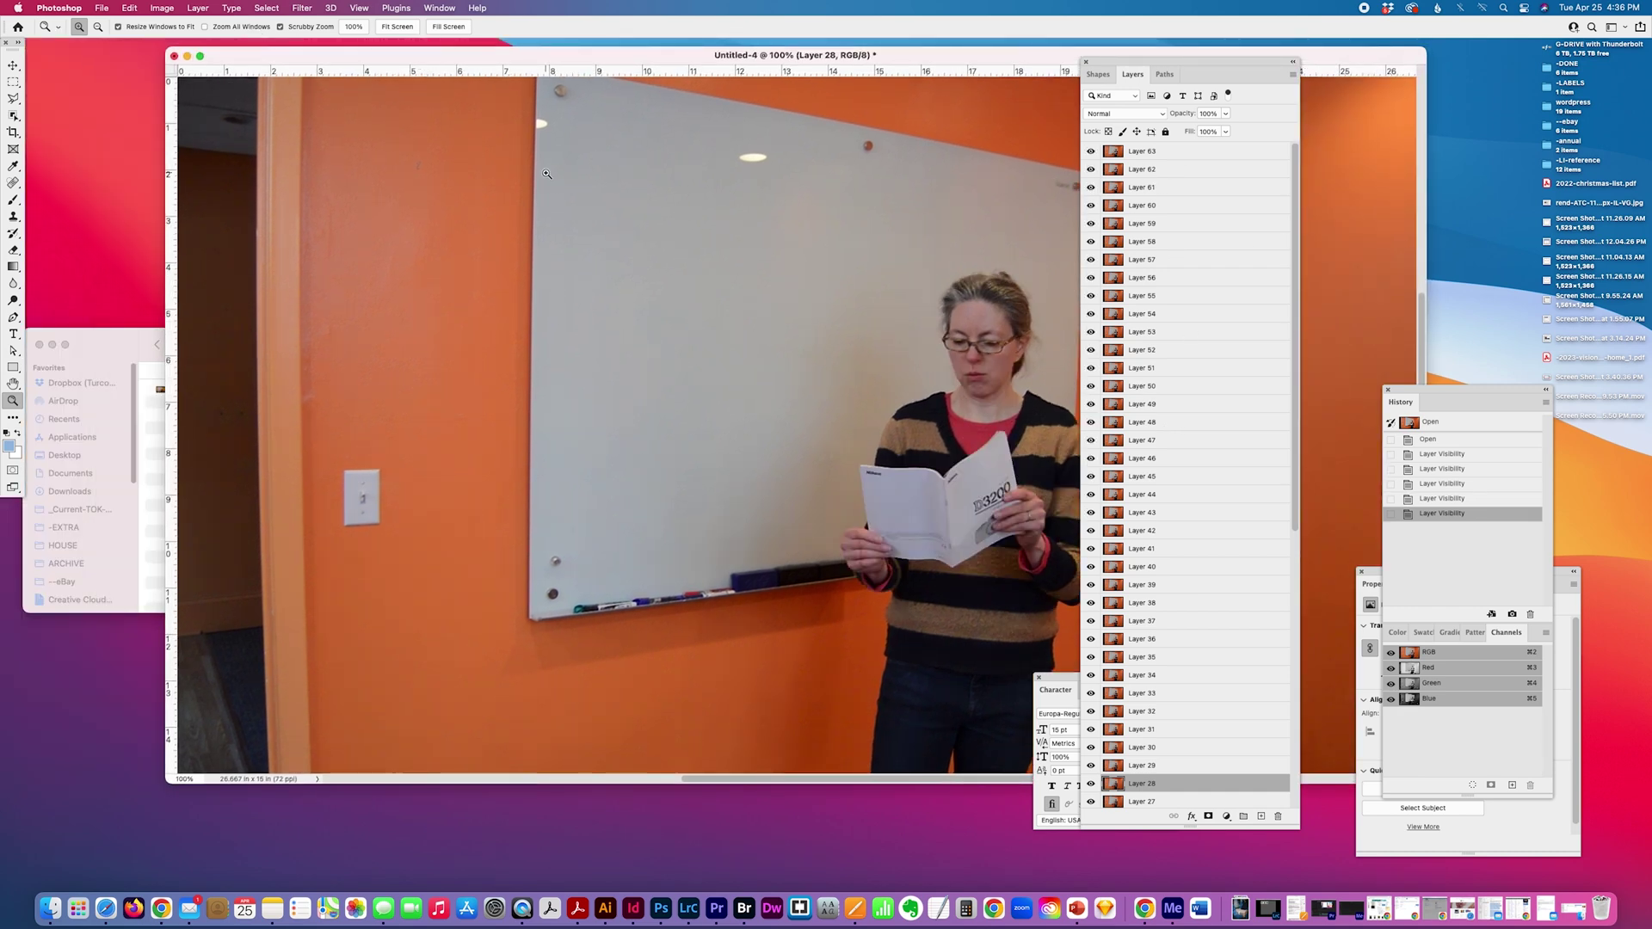
Choose File > Export > Layers to Files.
click(102, 8)
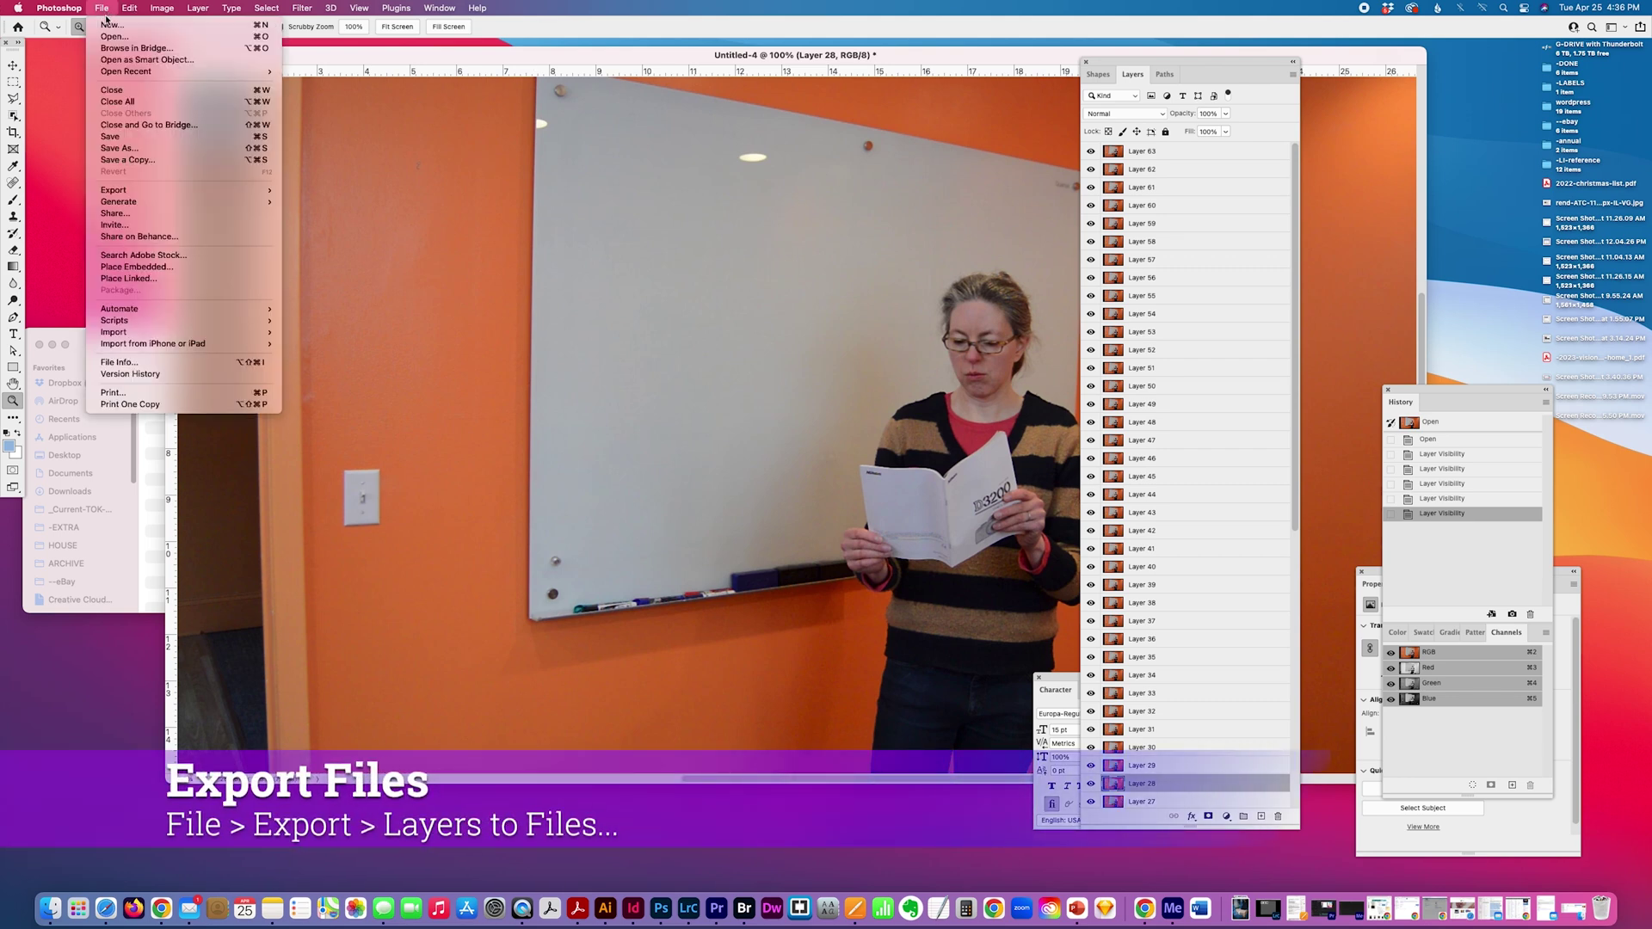
mouse_move(121, 192)
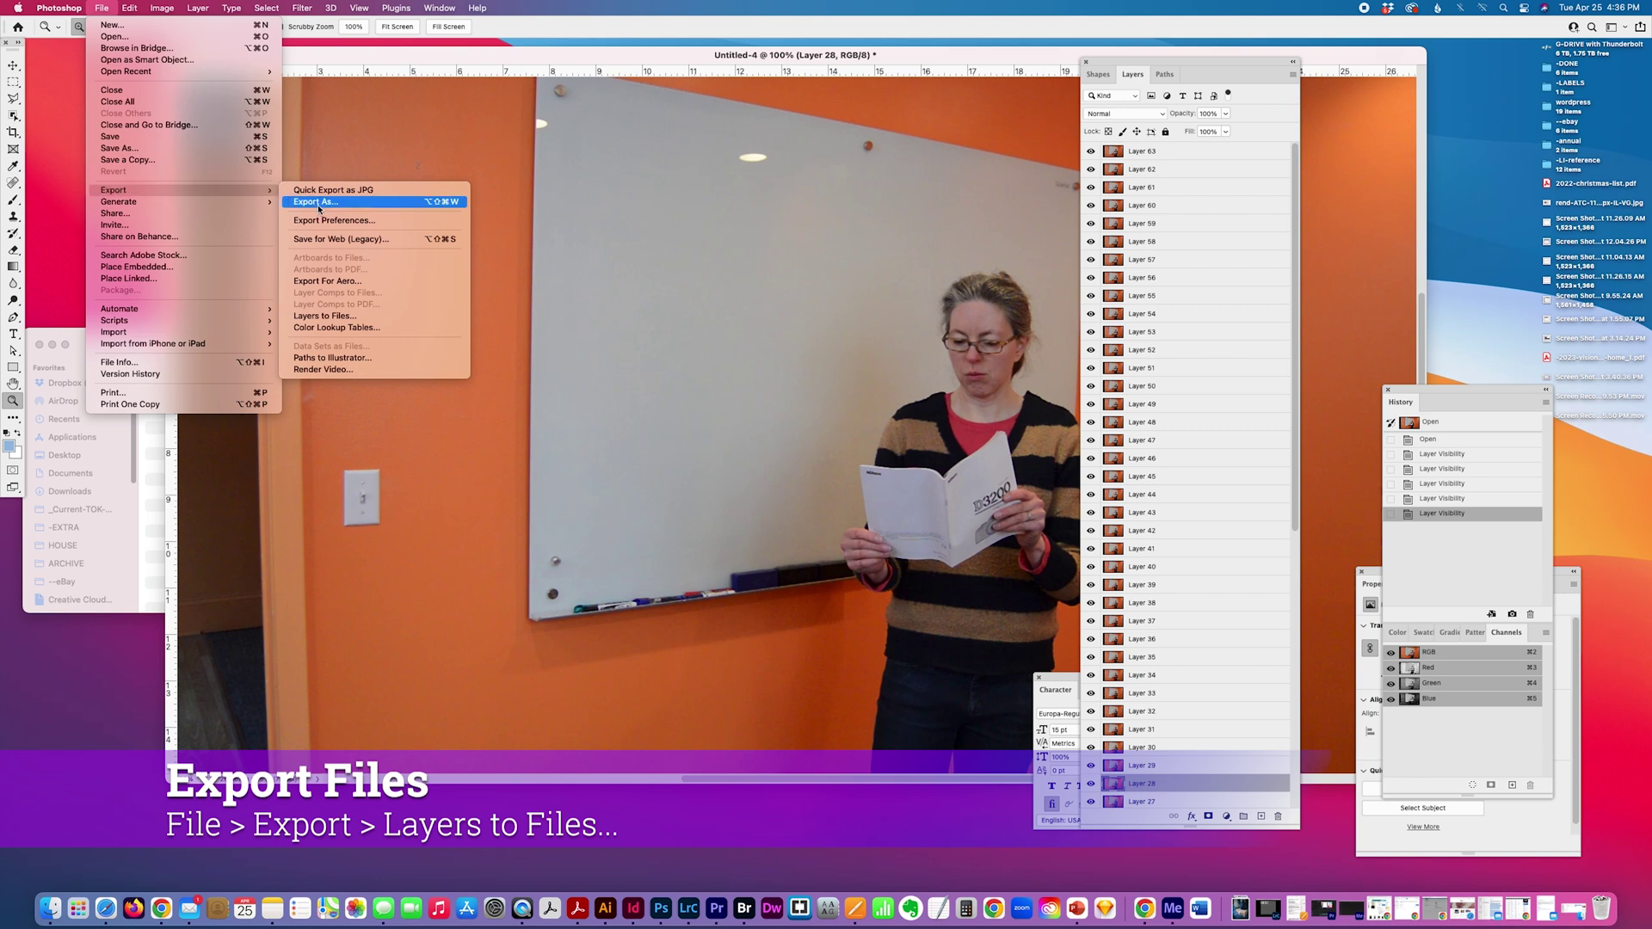
click(308, 318)
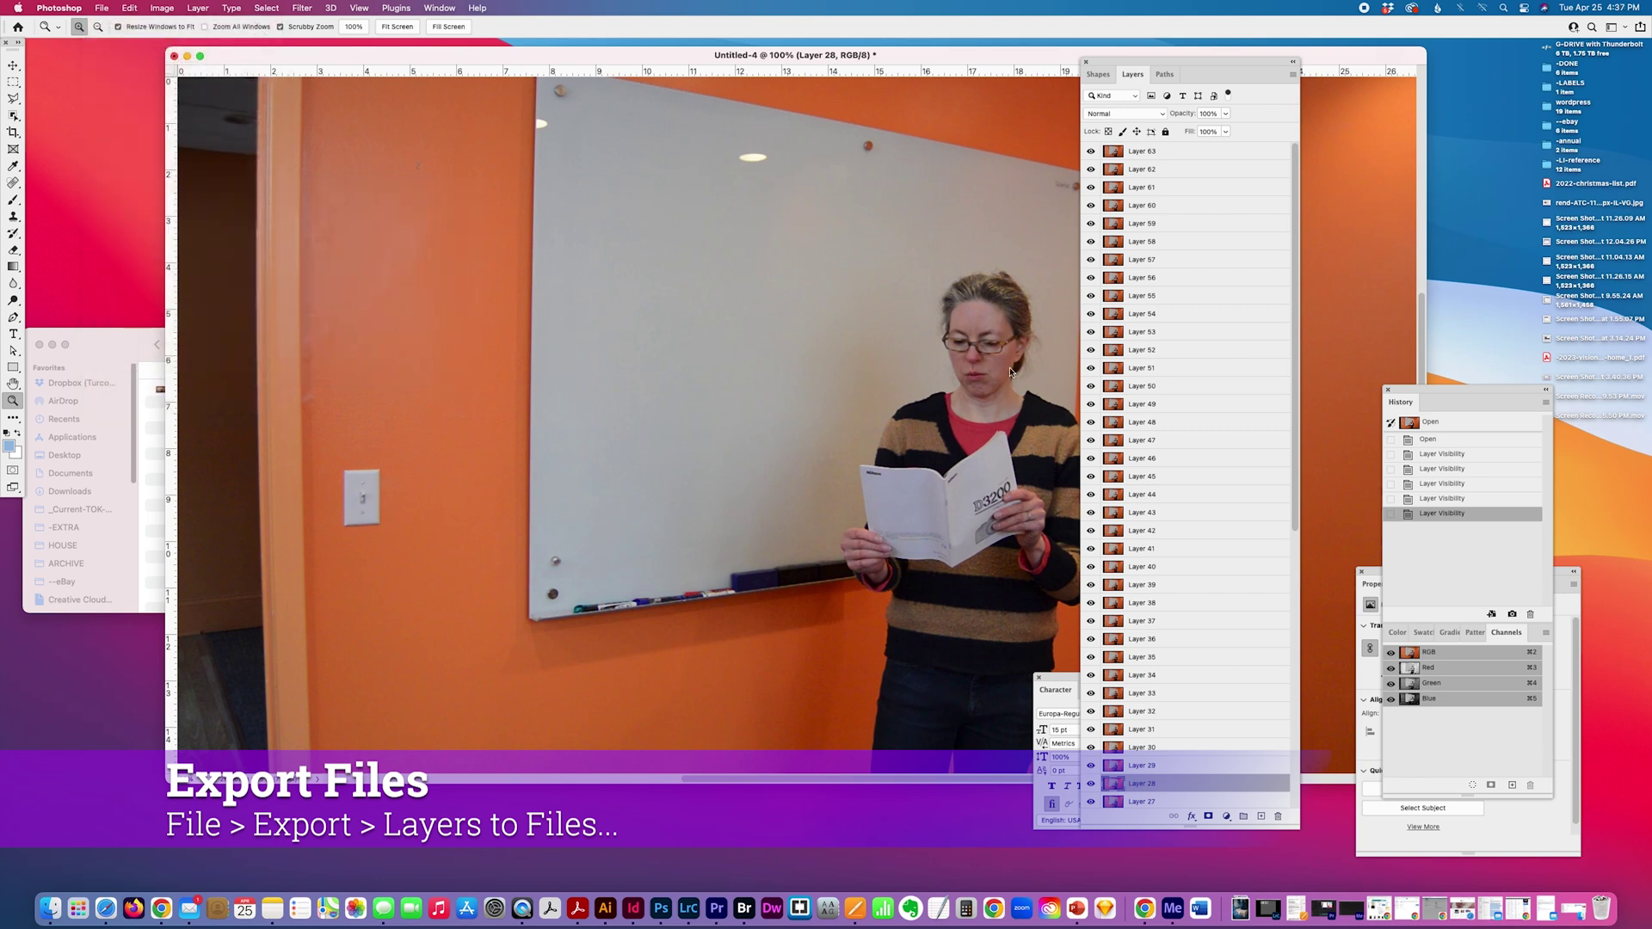
Browse to the 87-A-Ph-import-video-frames folder and set it as the export destination.
click(818, 380)
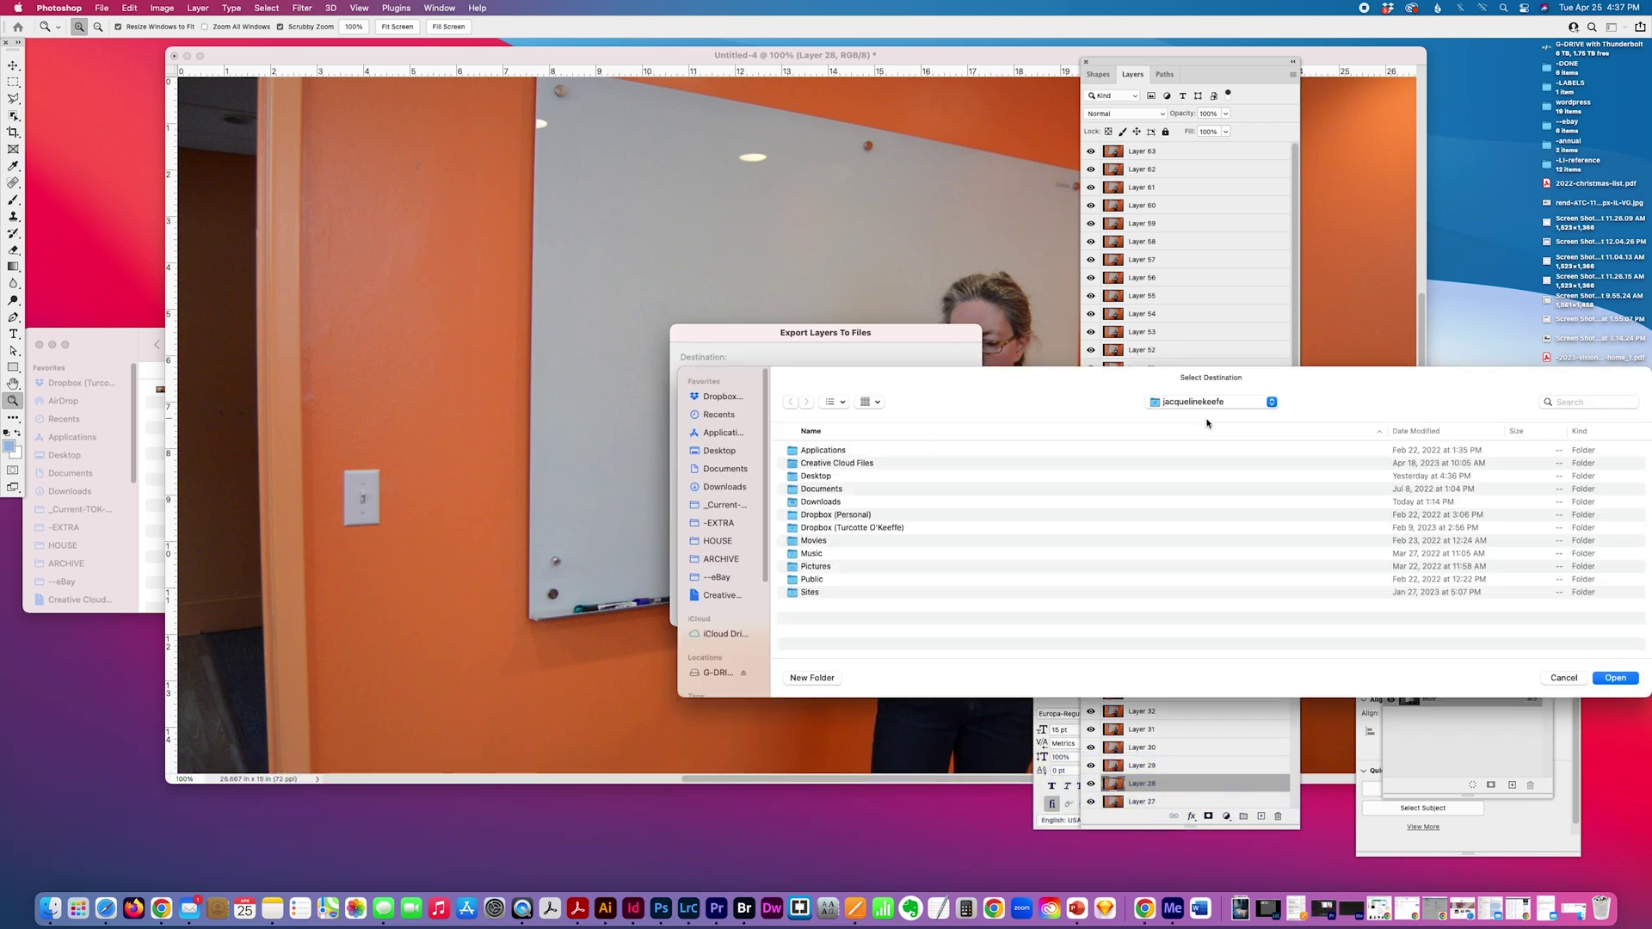
click(1209, 402)
key(Return)
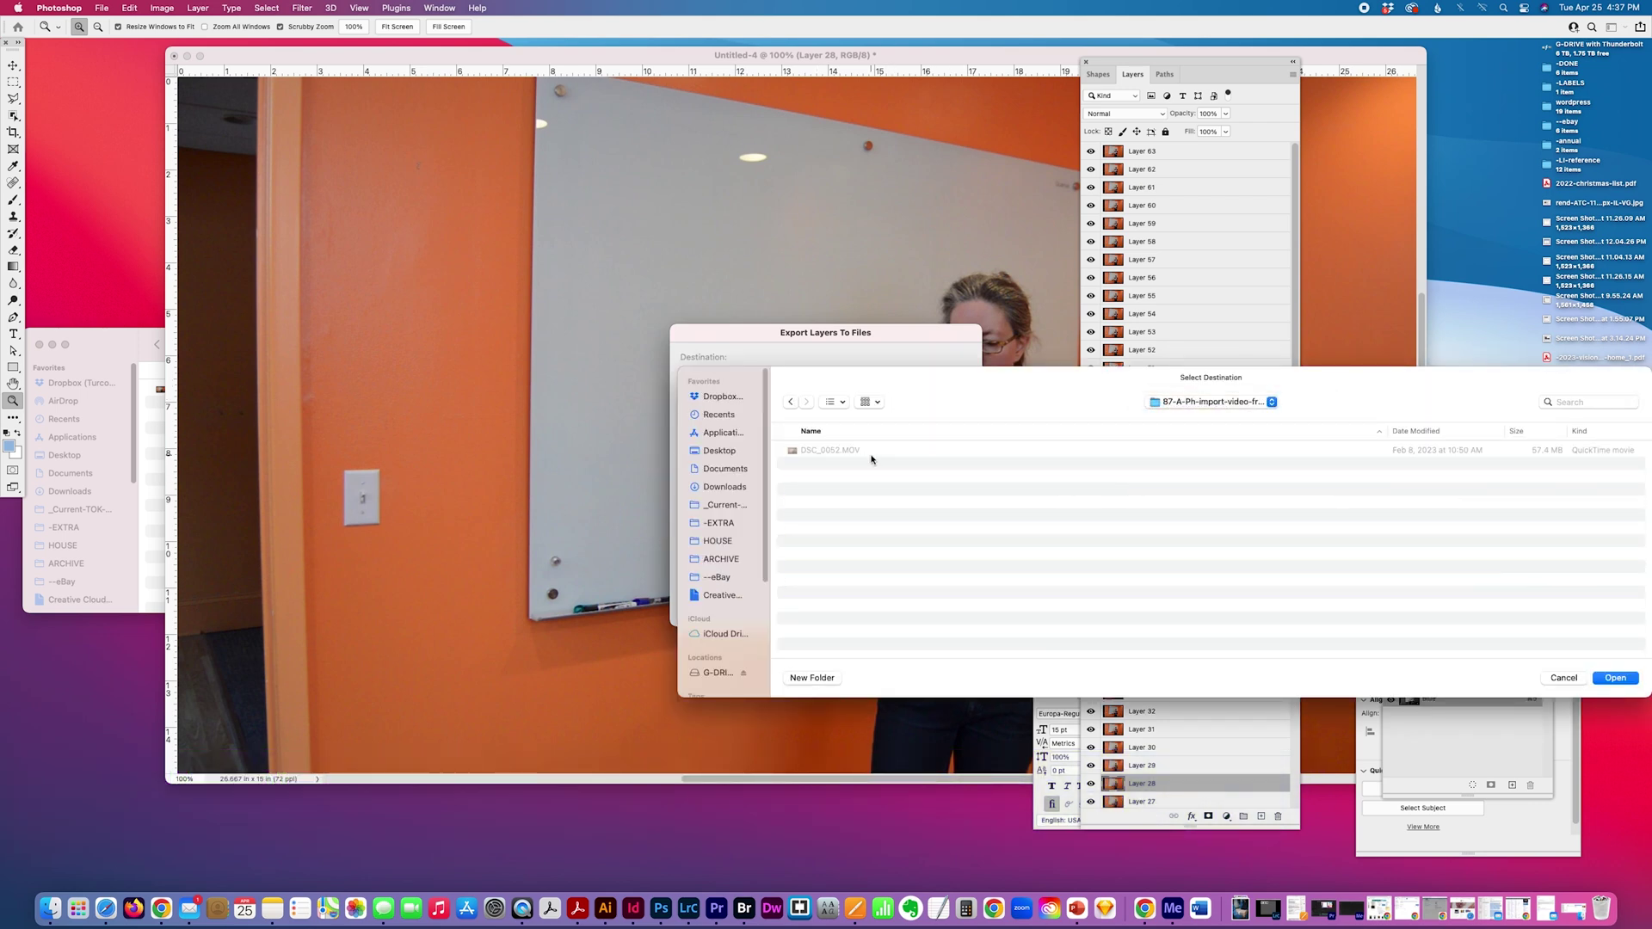
drag(939, 422, 527, 535)
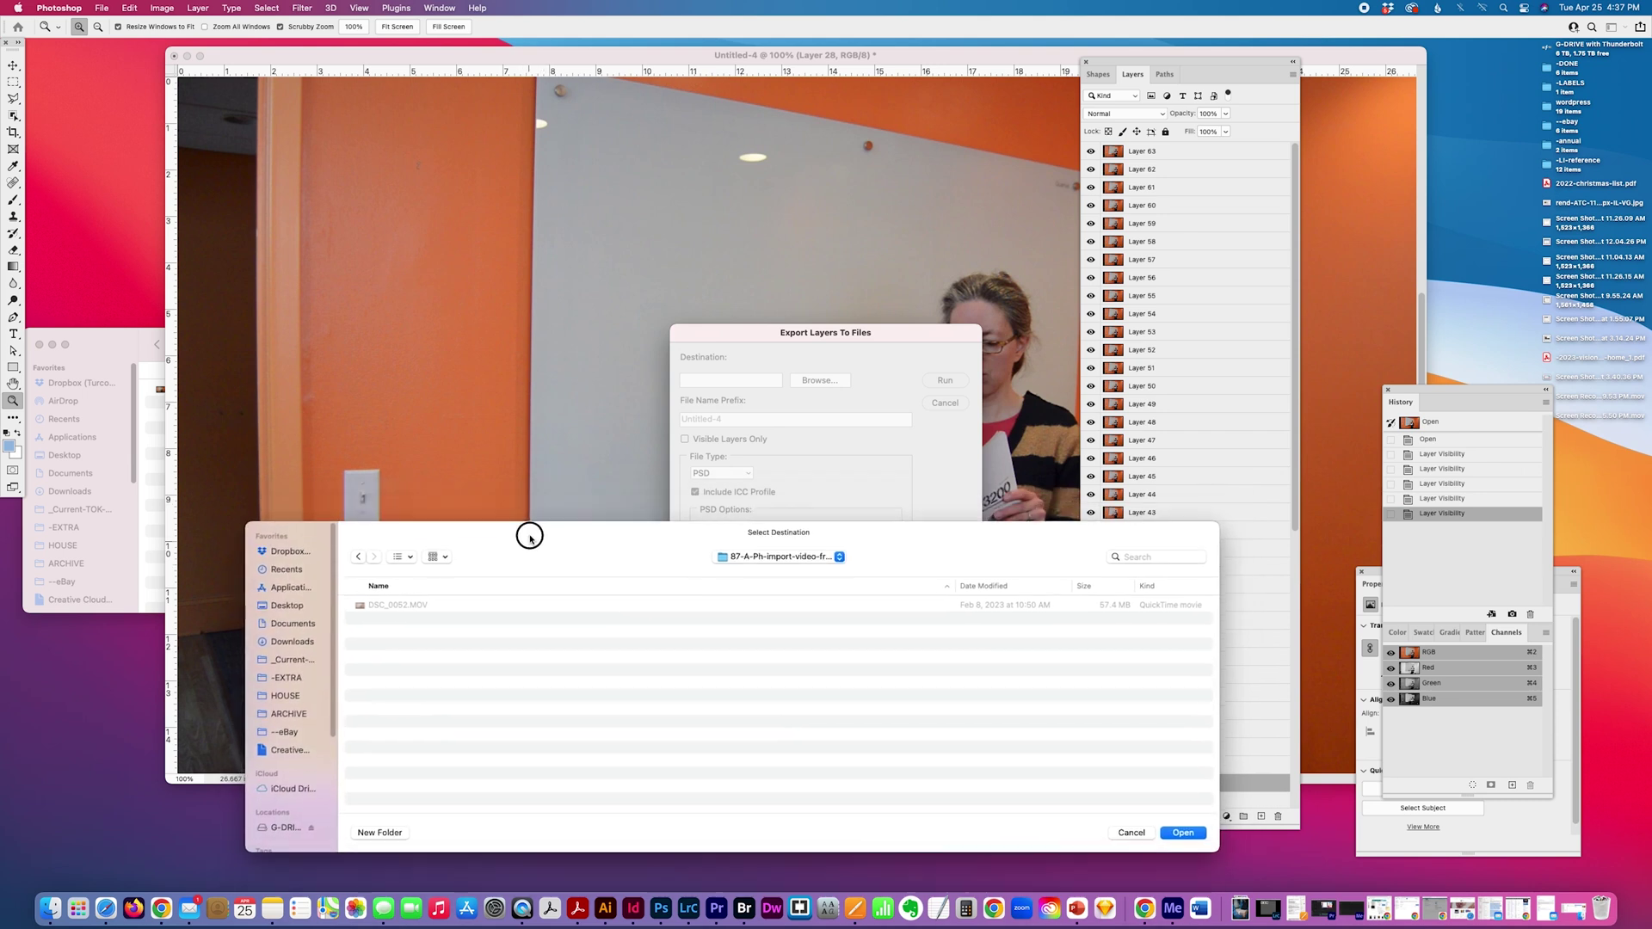
click(1184, 833)
click(731, 420)
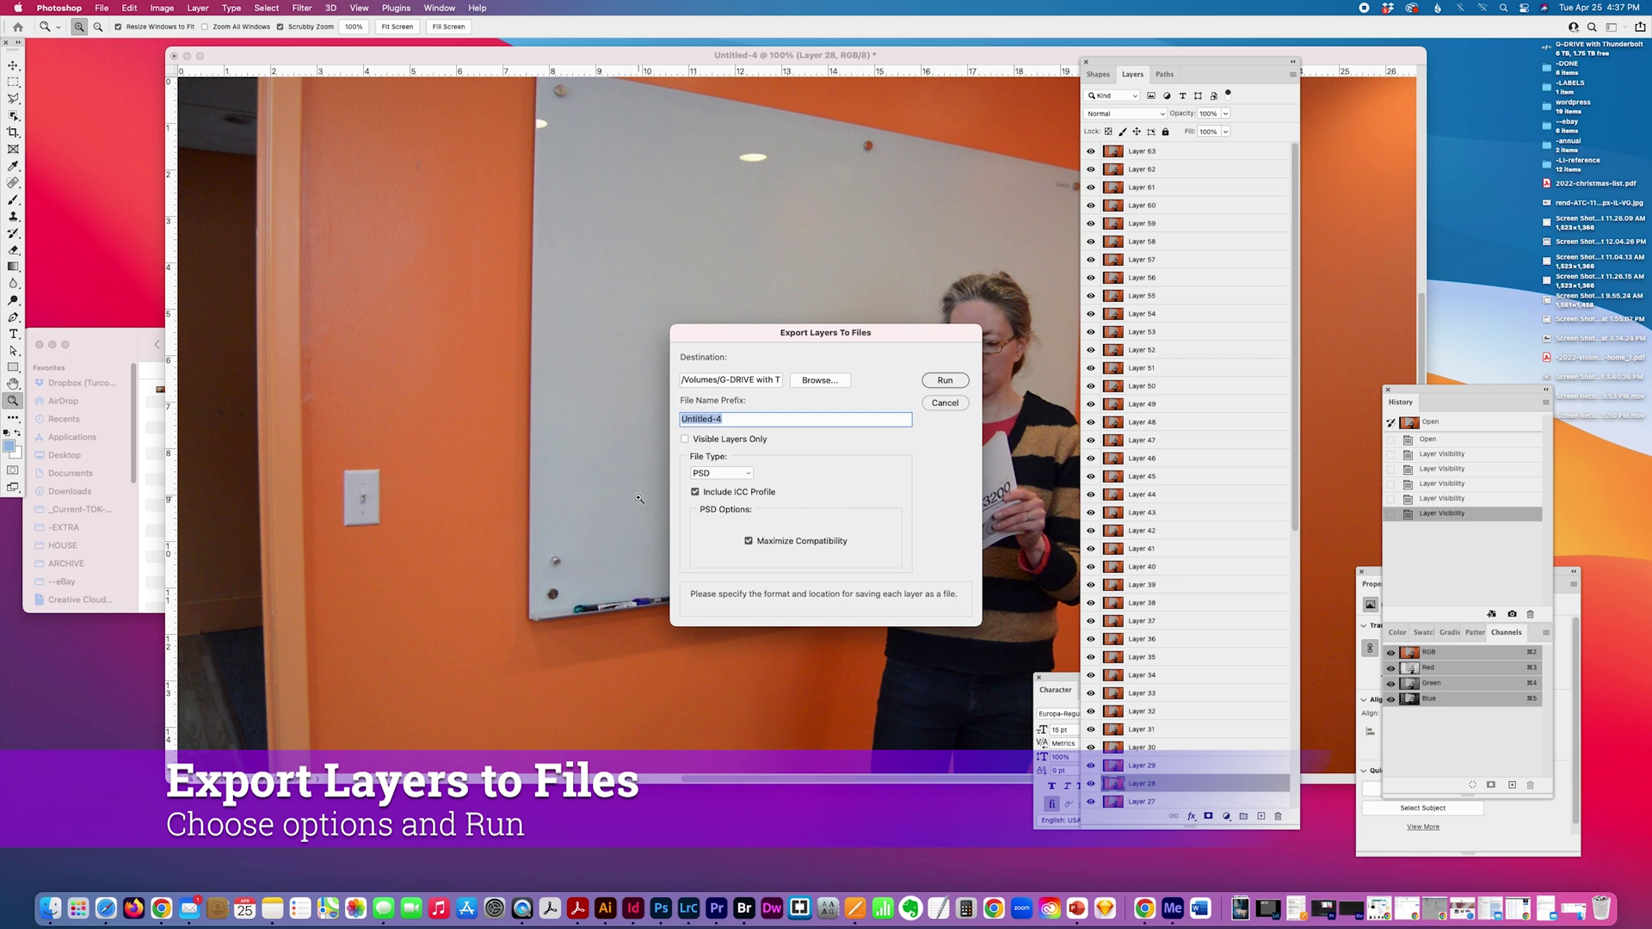
Export visible layers only as quality-12 JPEGs with the file name prefix video-test.
text(video-test-)
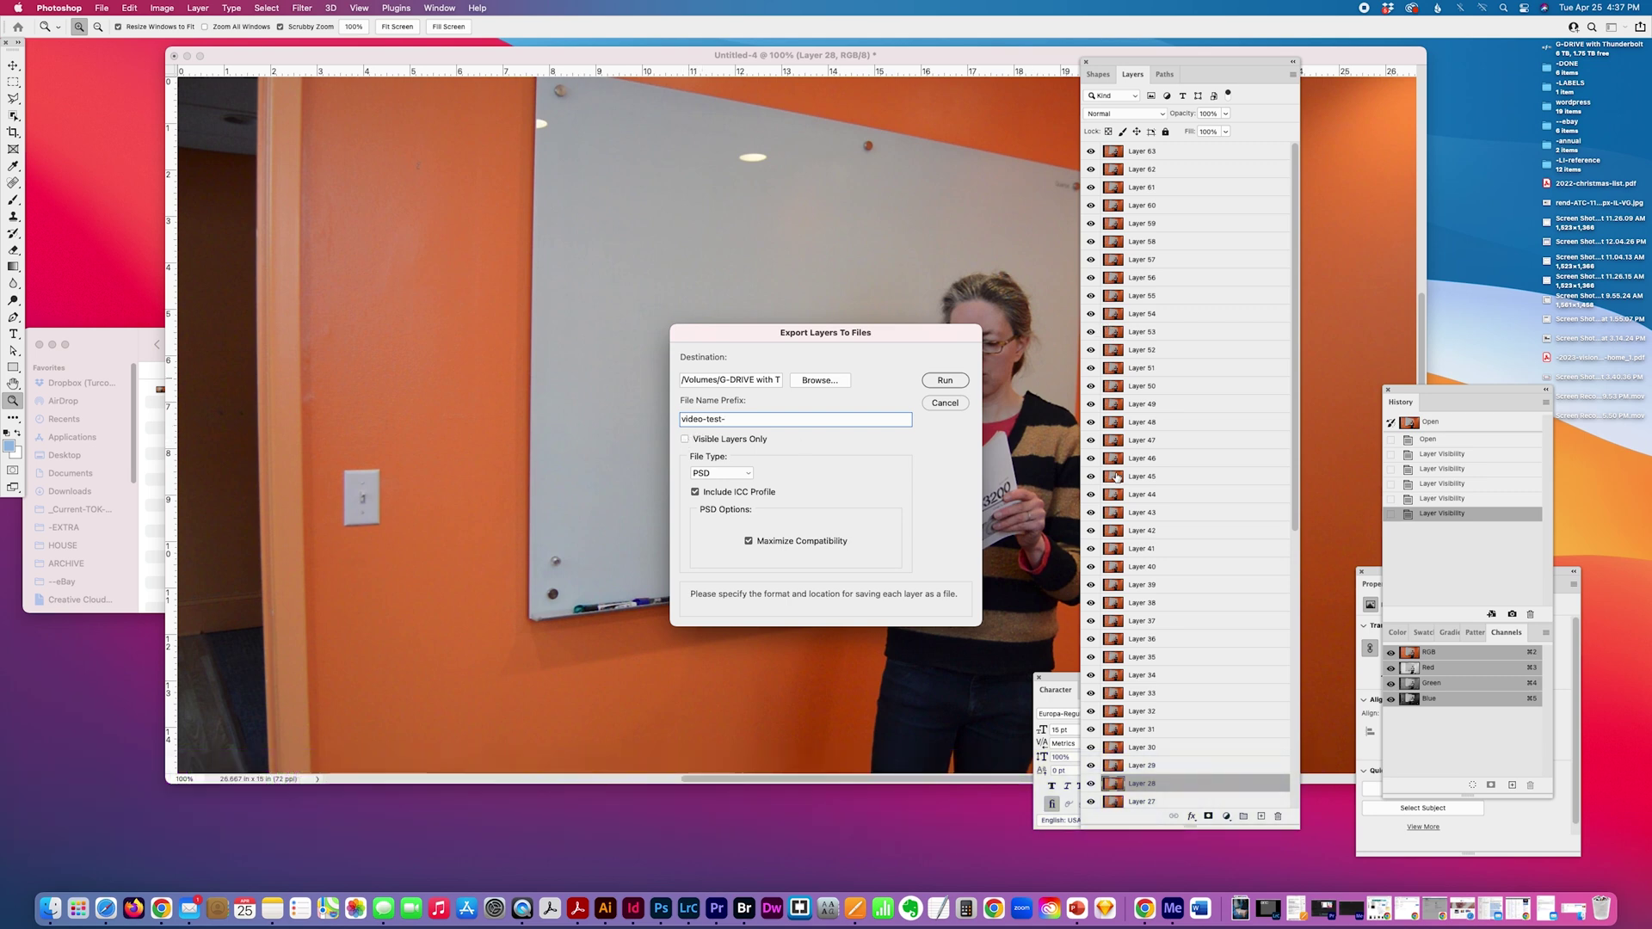
click(686, 440)
click(748, 474)
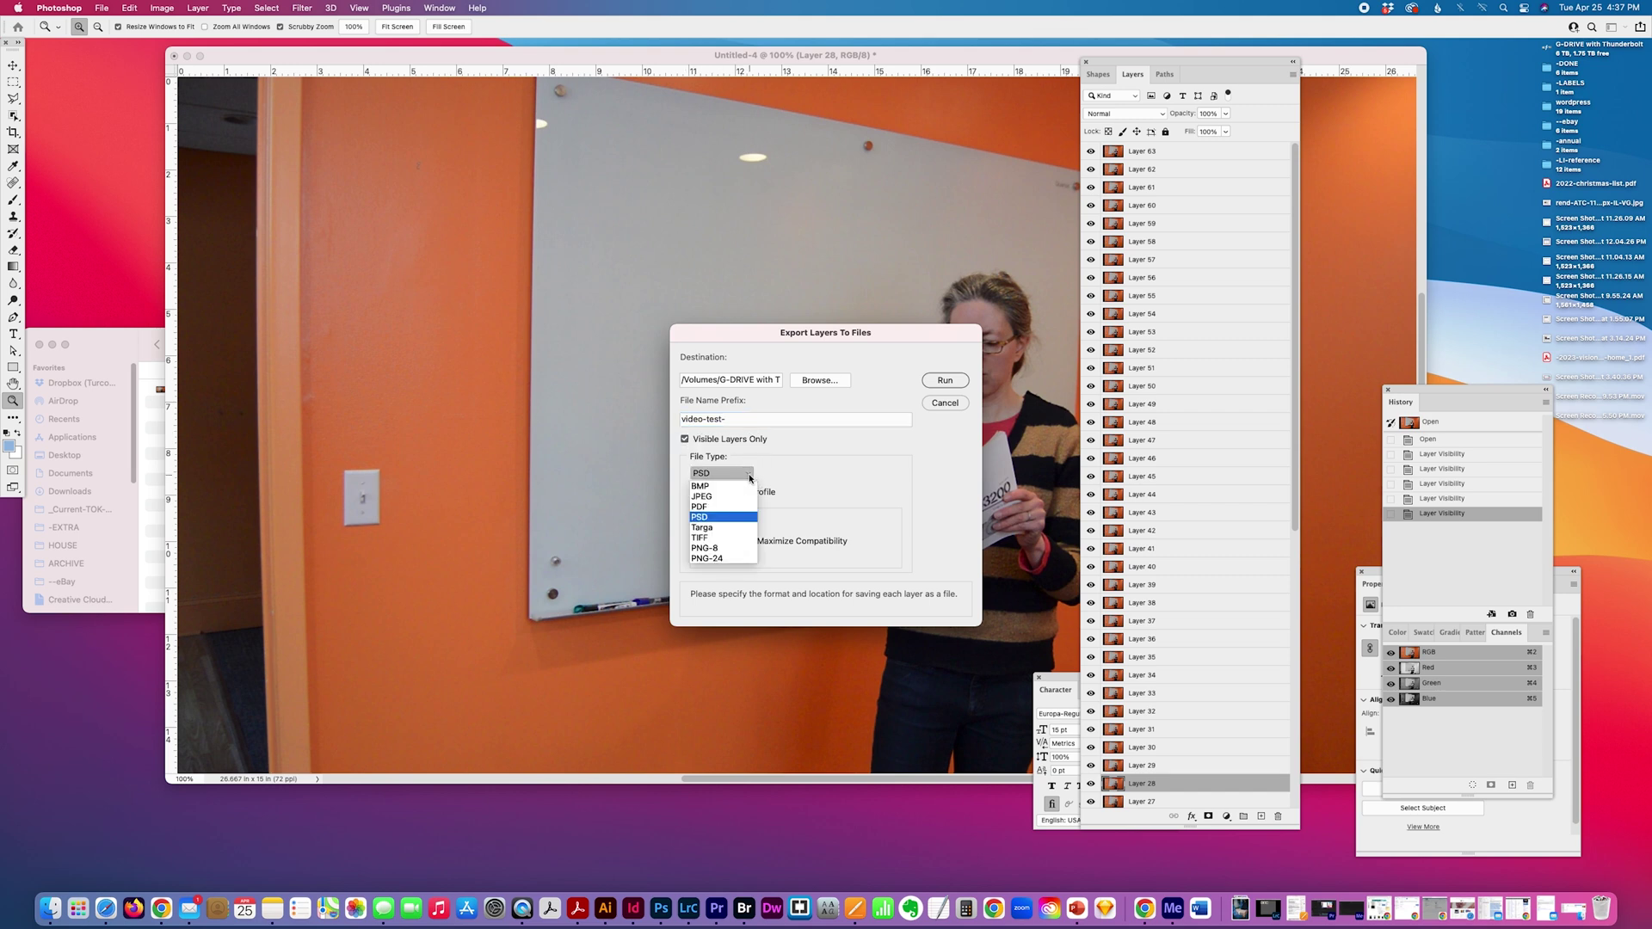
click(727, 497)
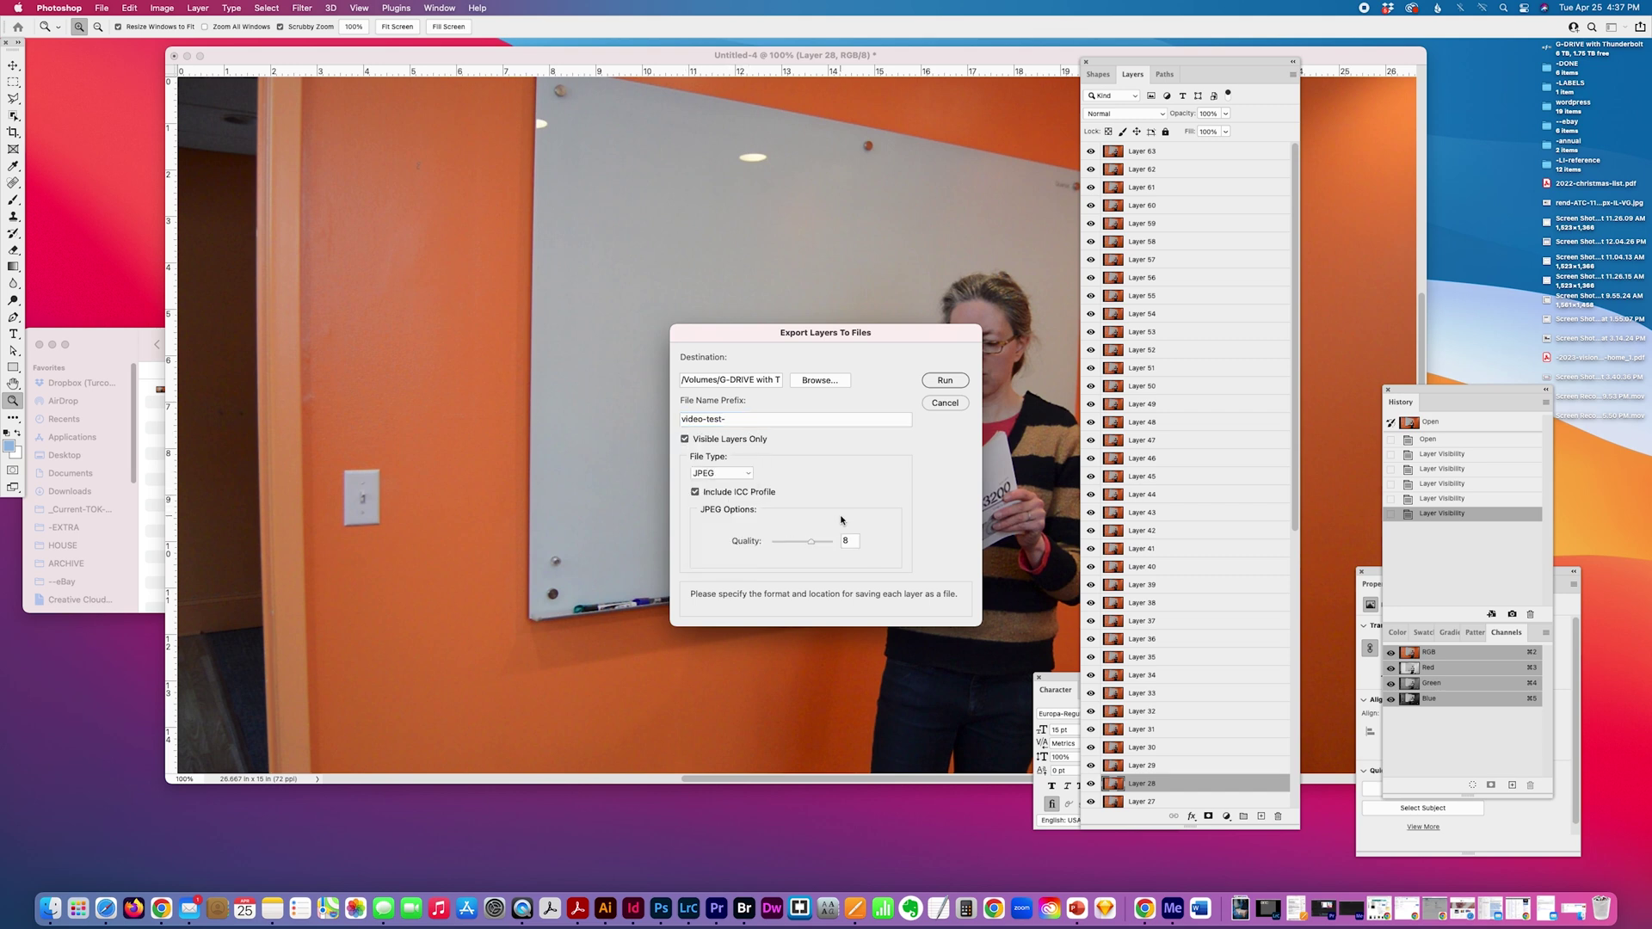
drag(811, 542, 868, 544)
click(946, 382)
Bring the Finder window forward, move it to the top left and make it taller.
click(107, 345)
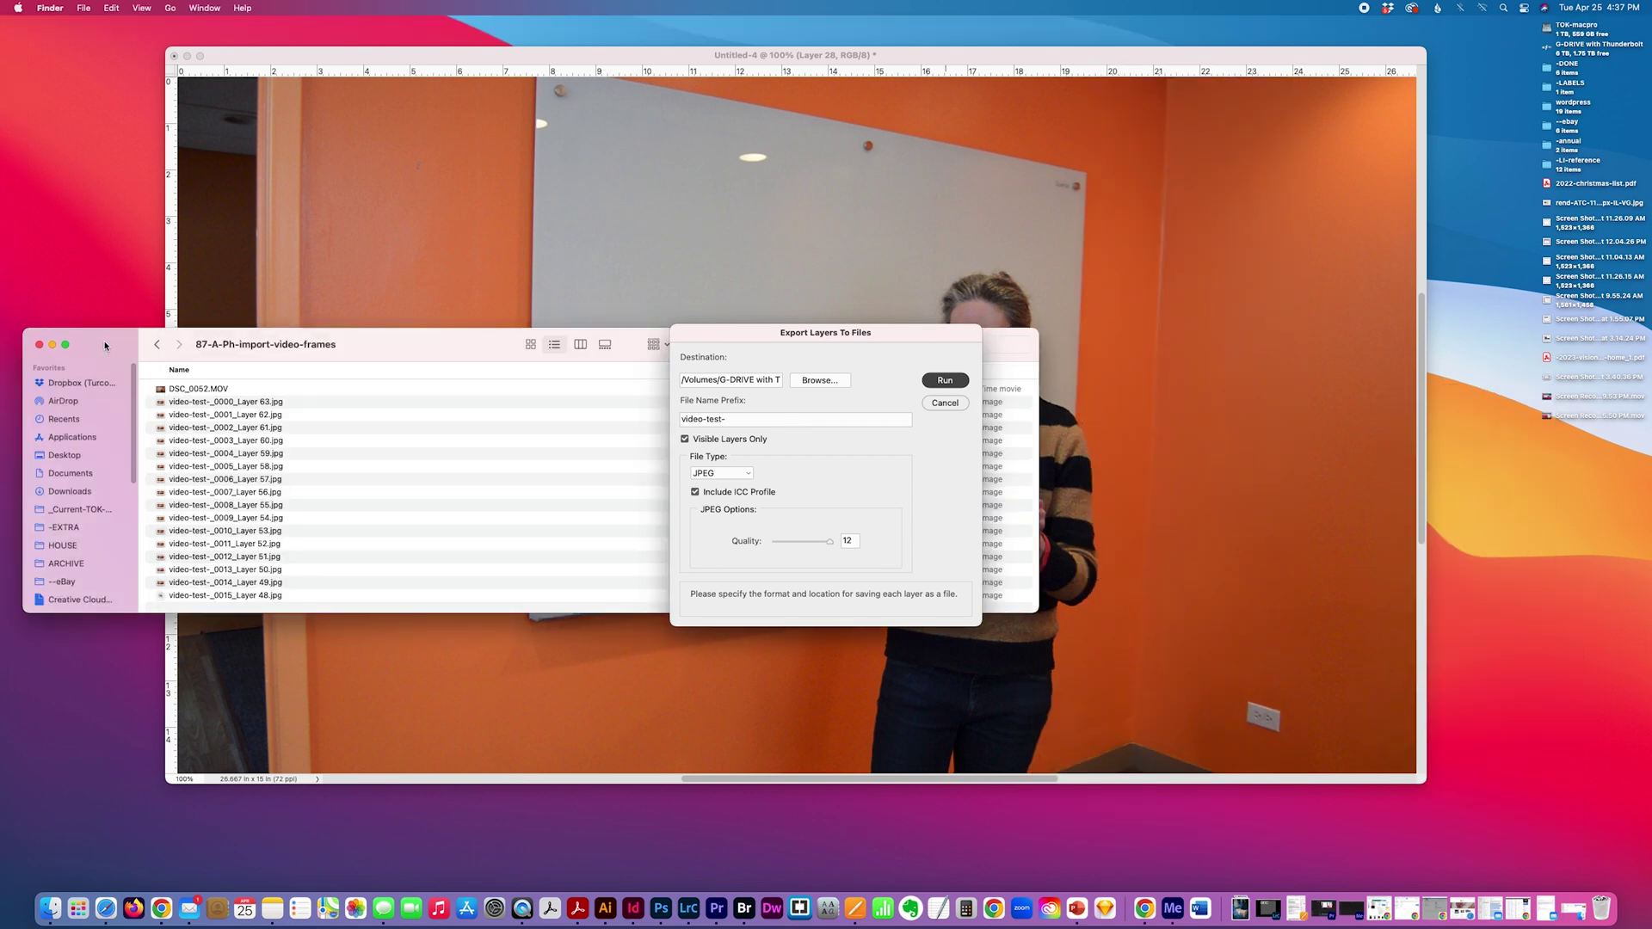
drag(105, 346, 99, 58)
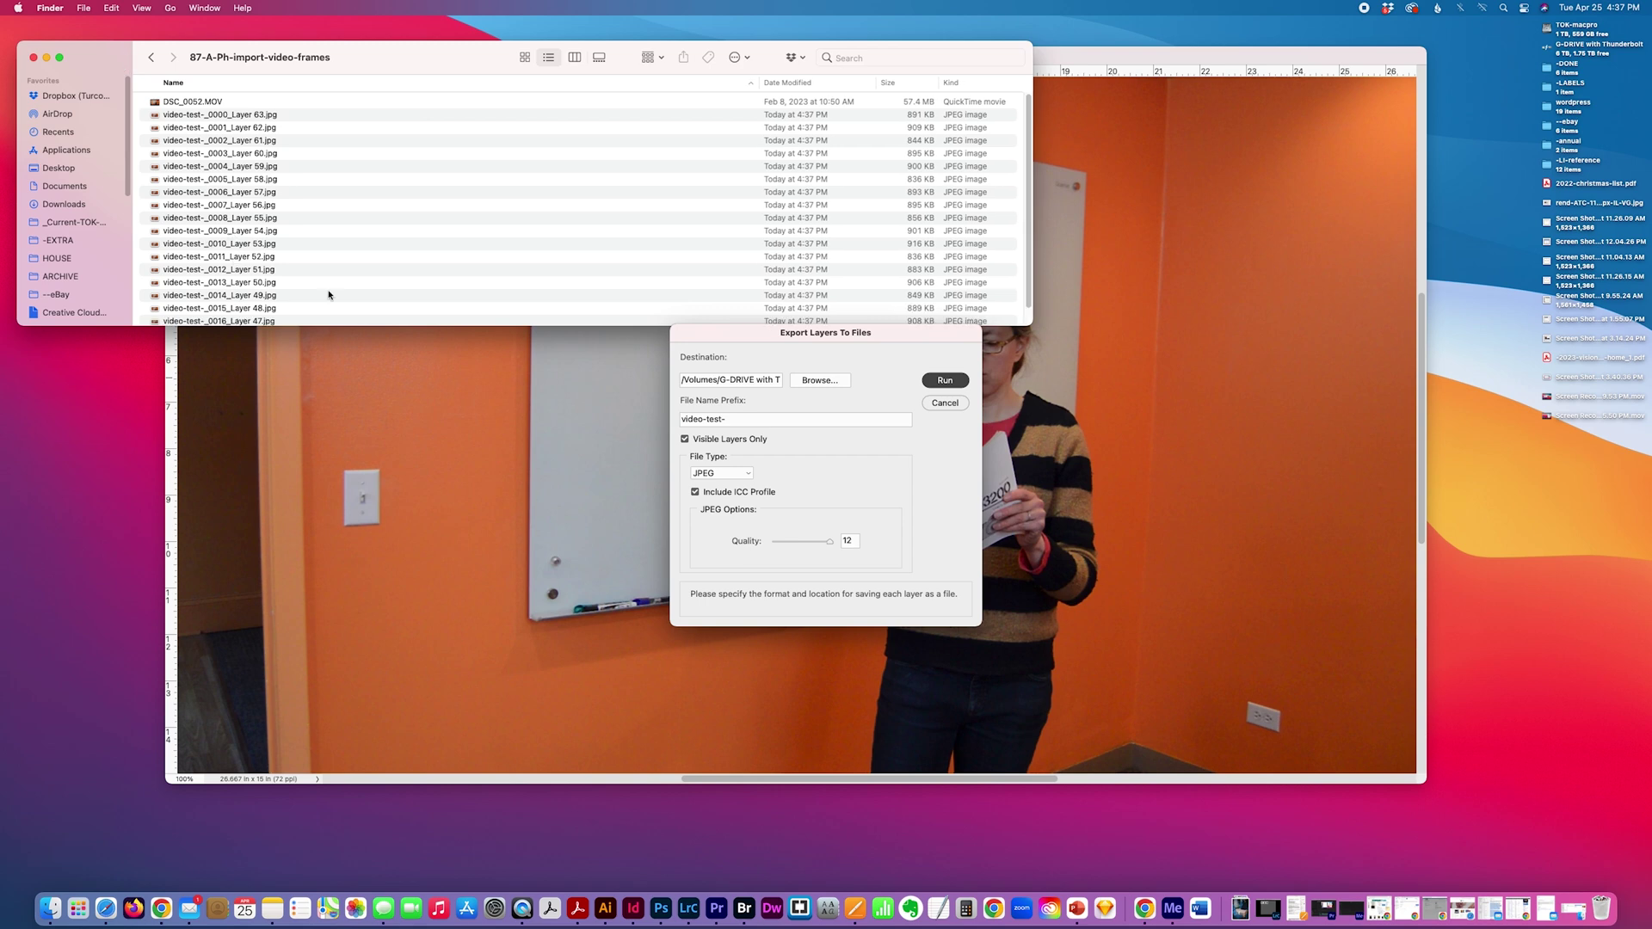
drag(1031, 326, 898, 859)
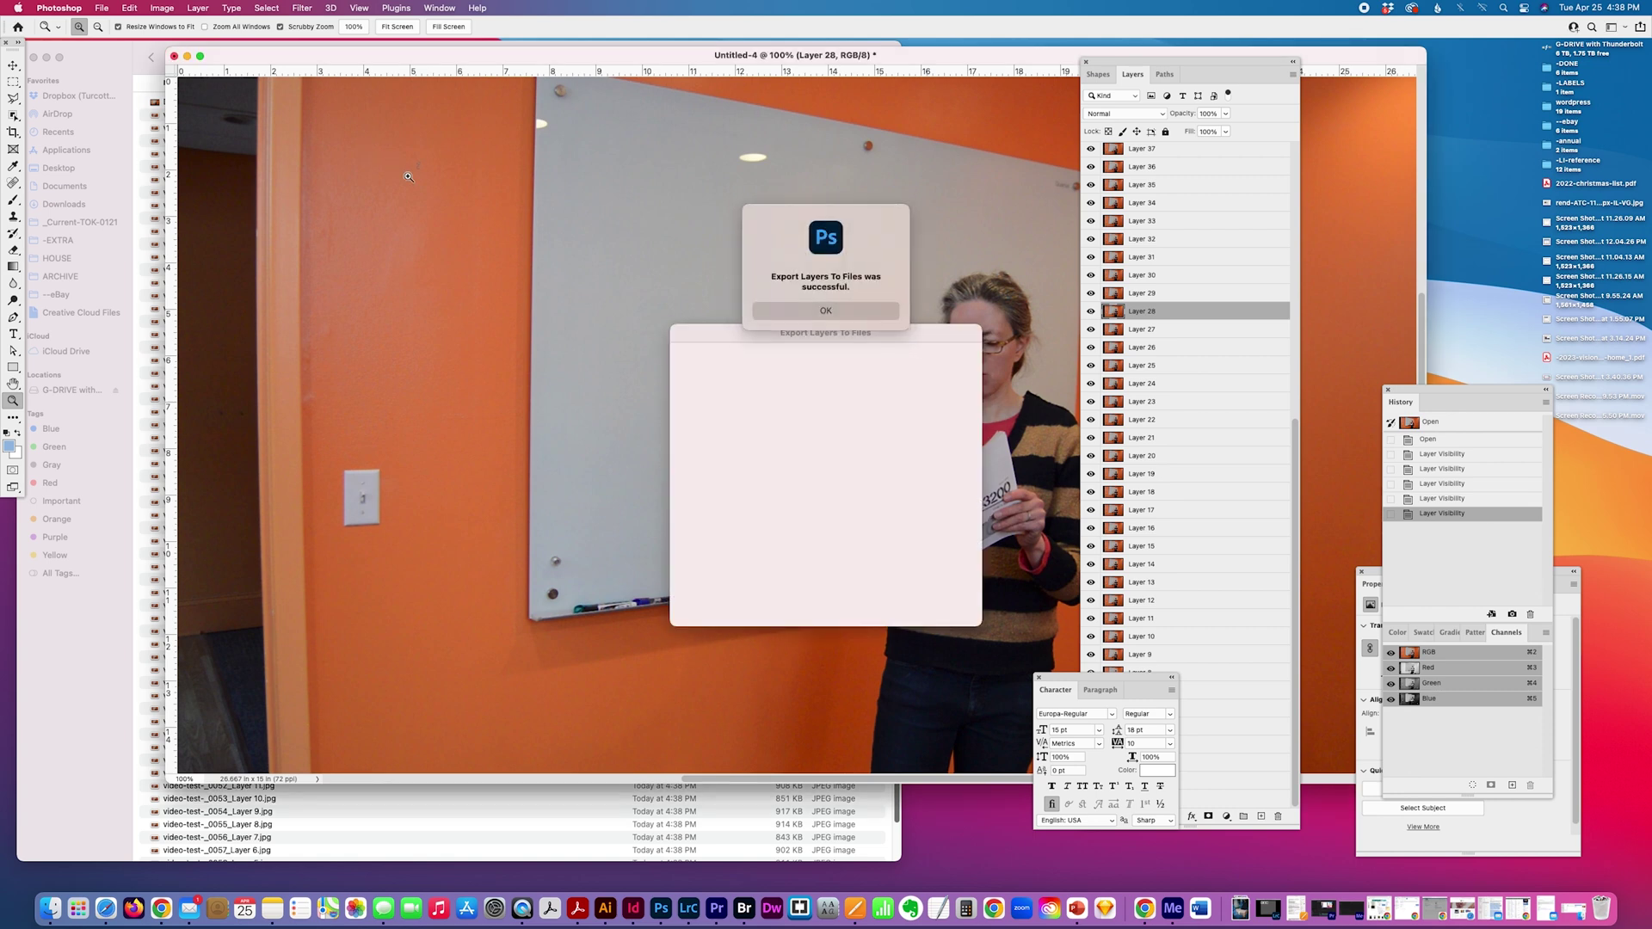
Dismiss the export success alert, view the folder in columns, and open it in Adobe Bridge.
click(826, 310)
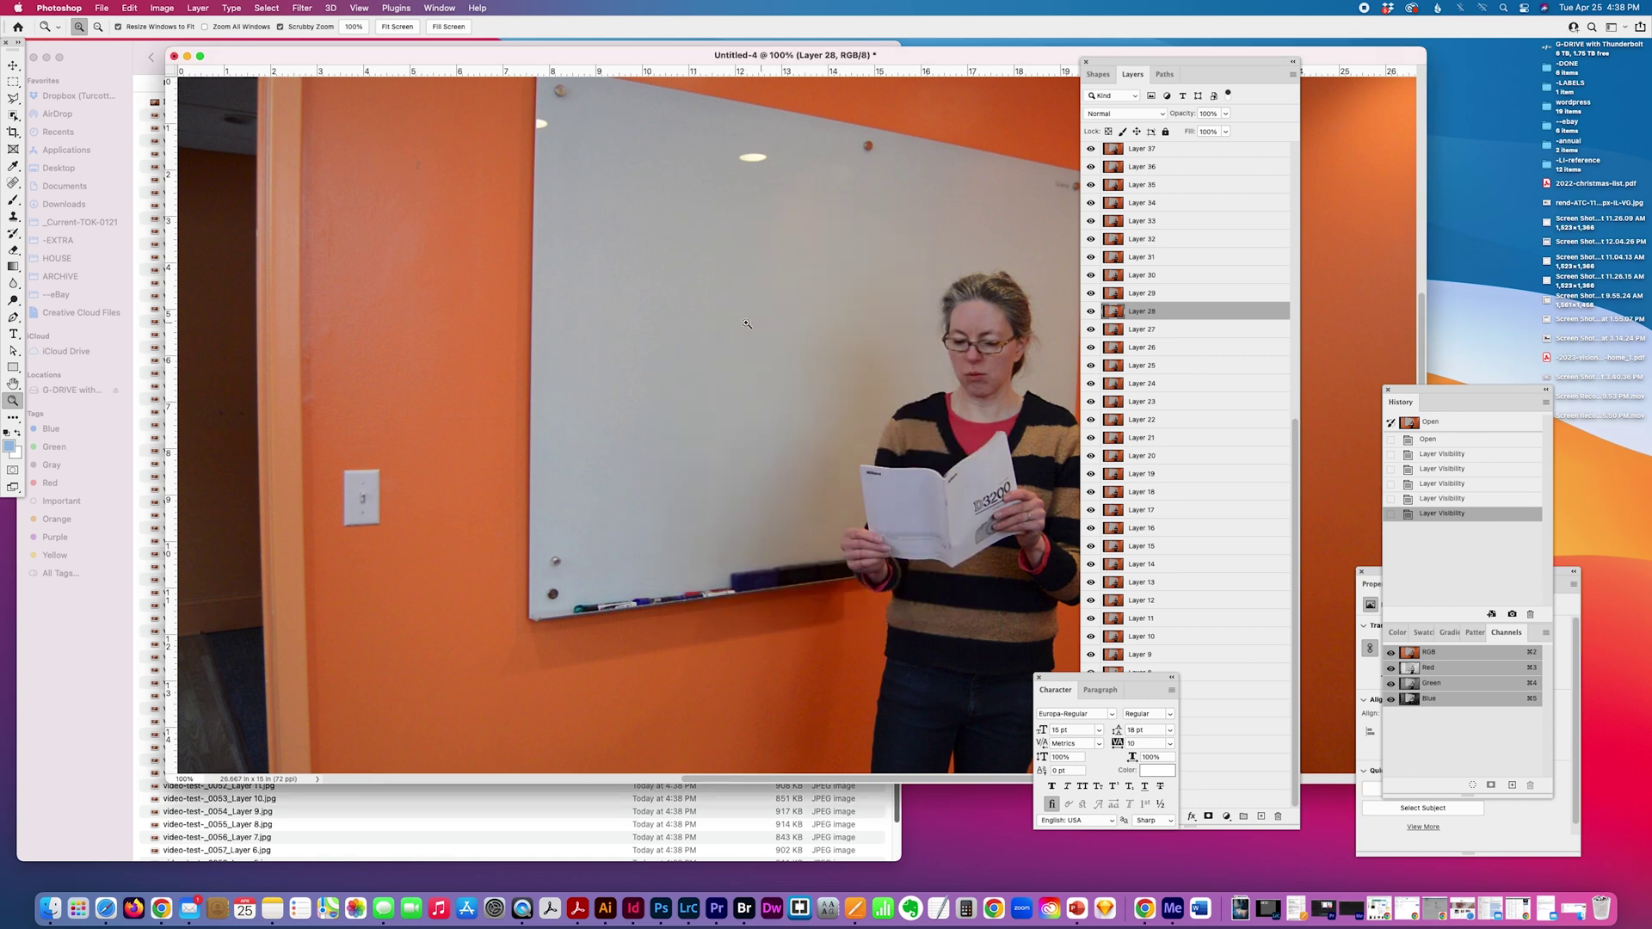
click(112, 63)
click(470, 57)
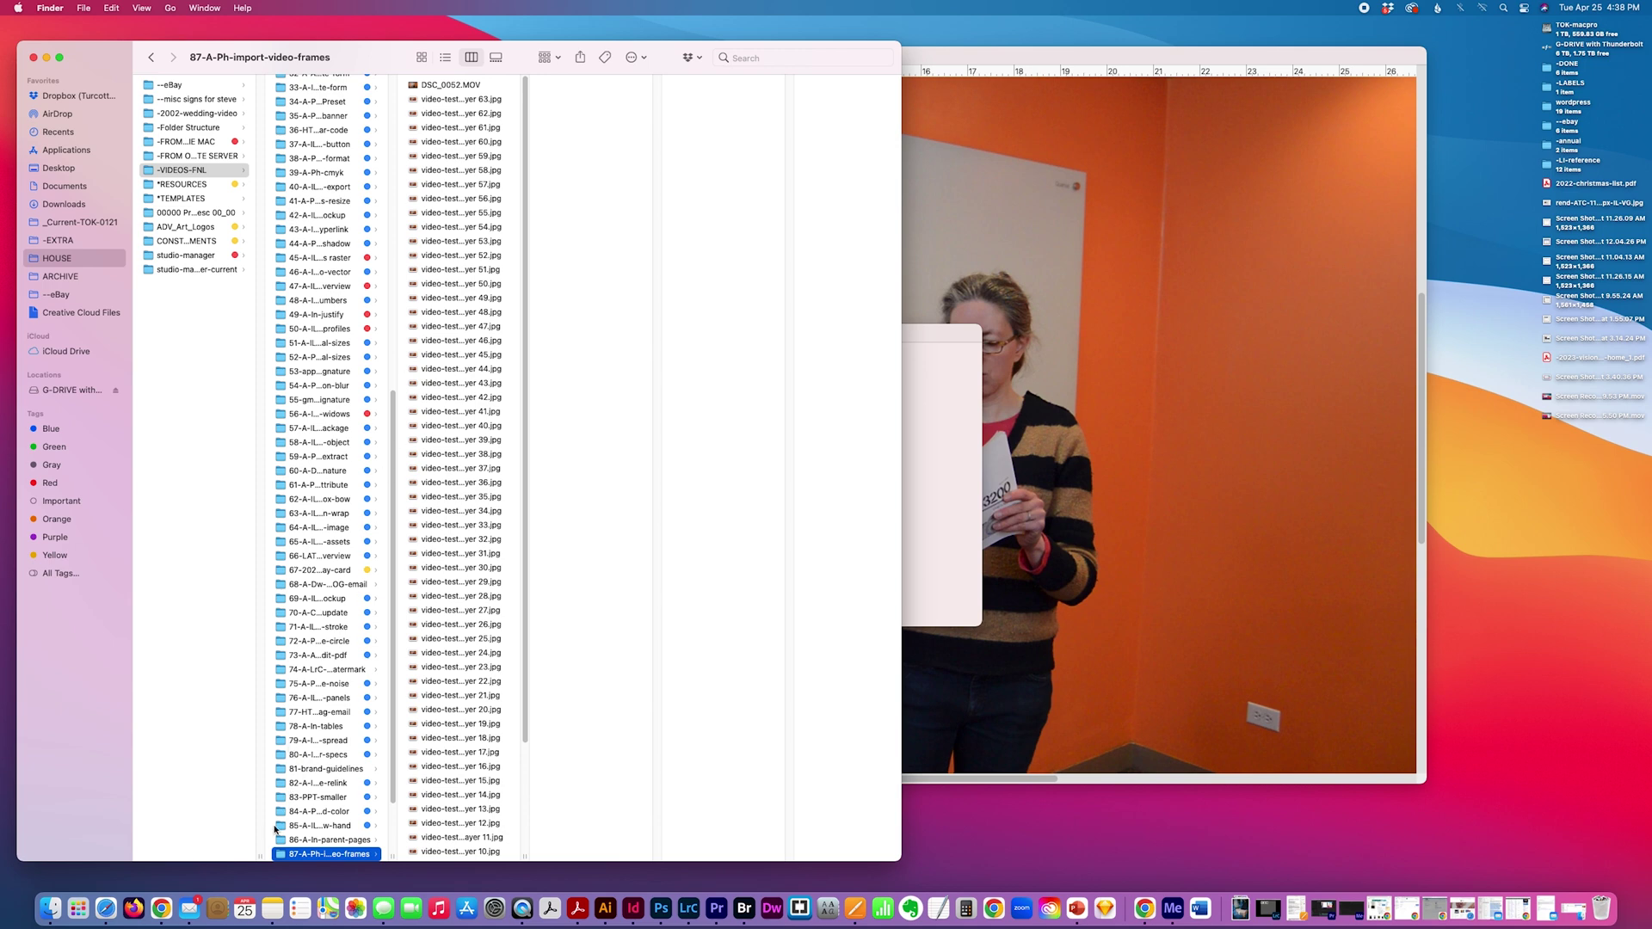
drag(280, 854, 736, 912)
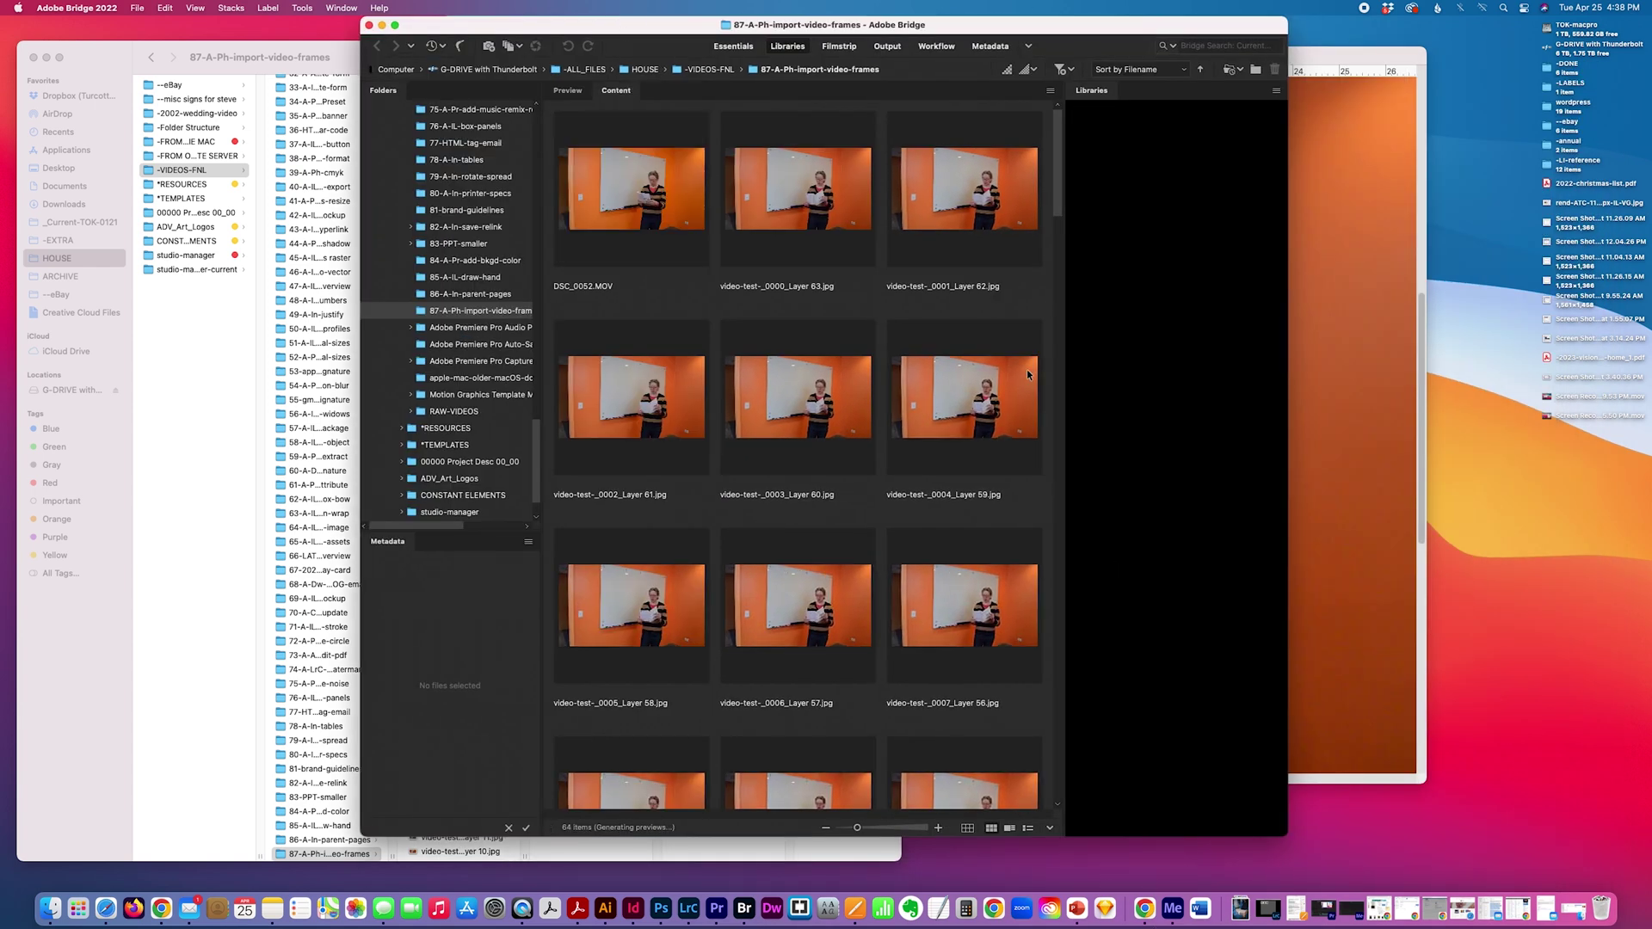
Scroll through the video-test frame thumbnails and enlarge the Bridge window to see them all.
scroll(1016, 646, down, 10)
scroll(1016, 652, down, 12)
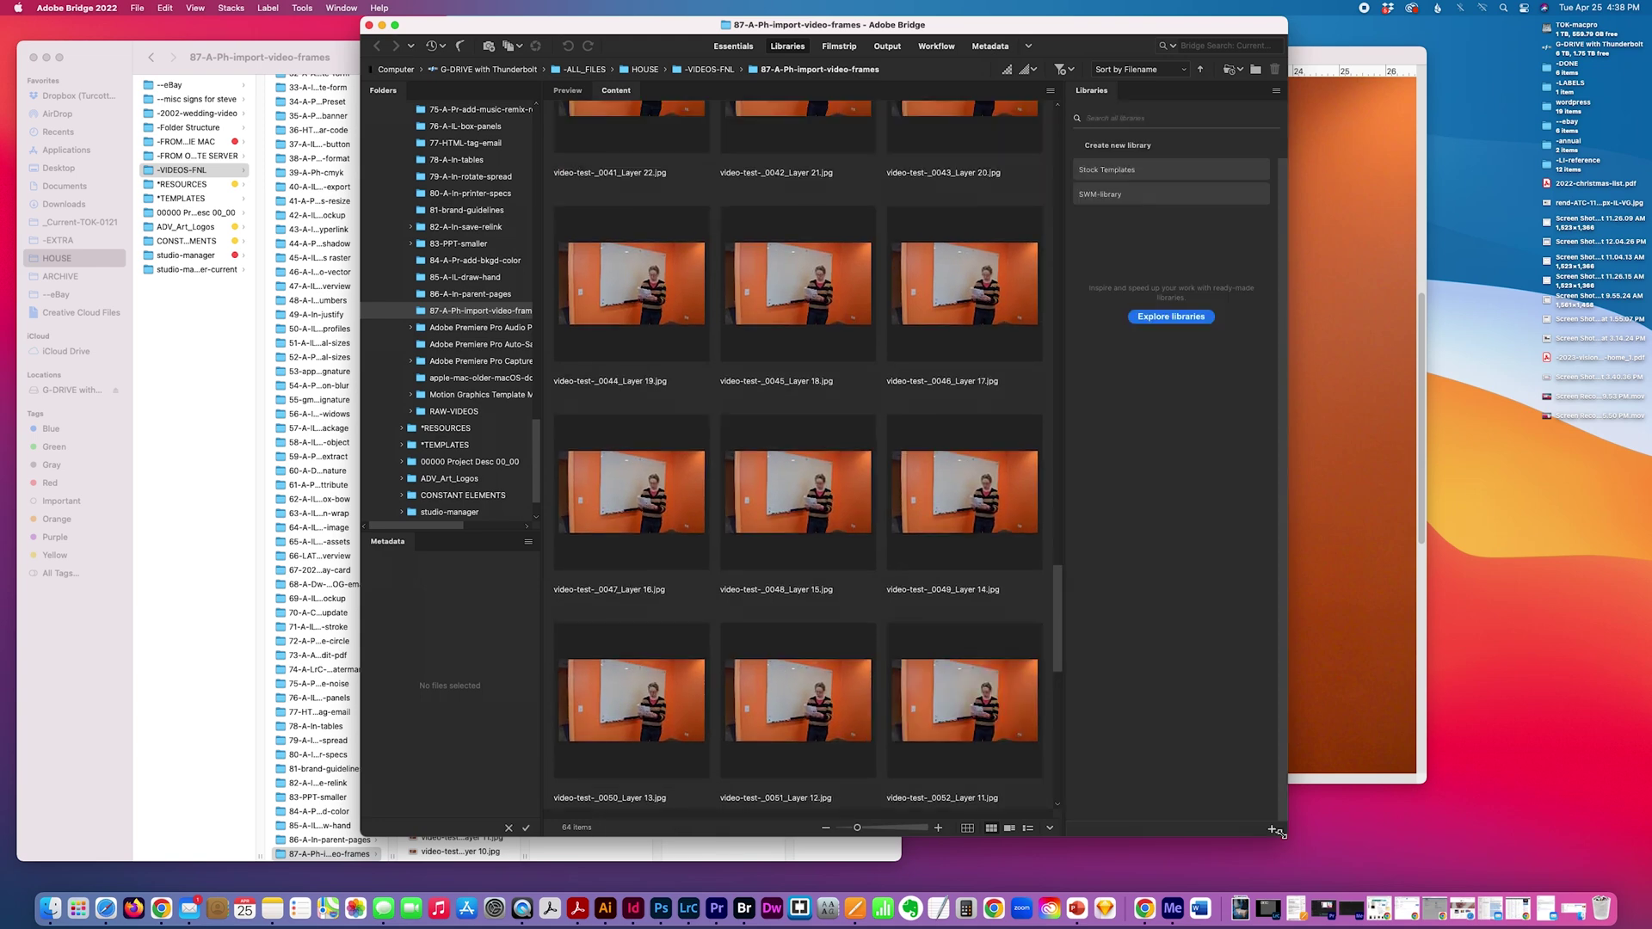
drag(1359, 805, 1424, 818)
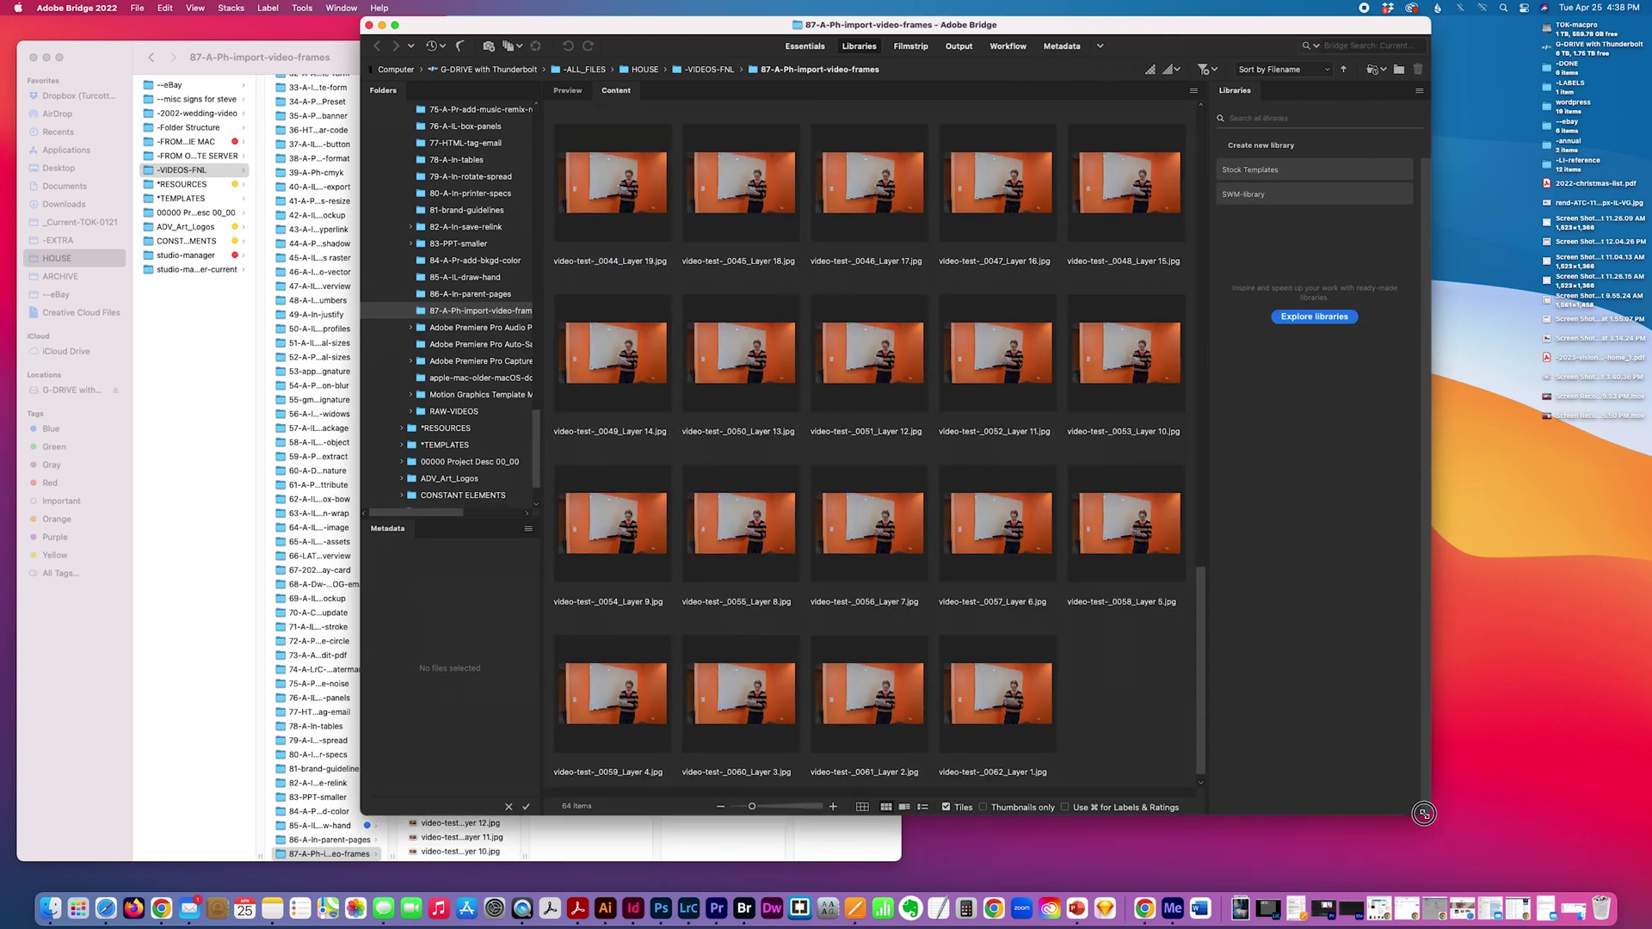